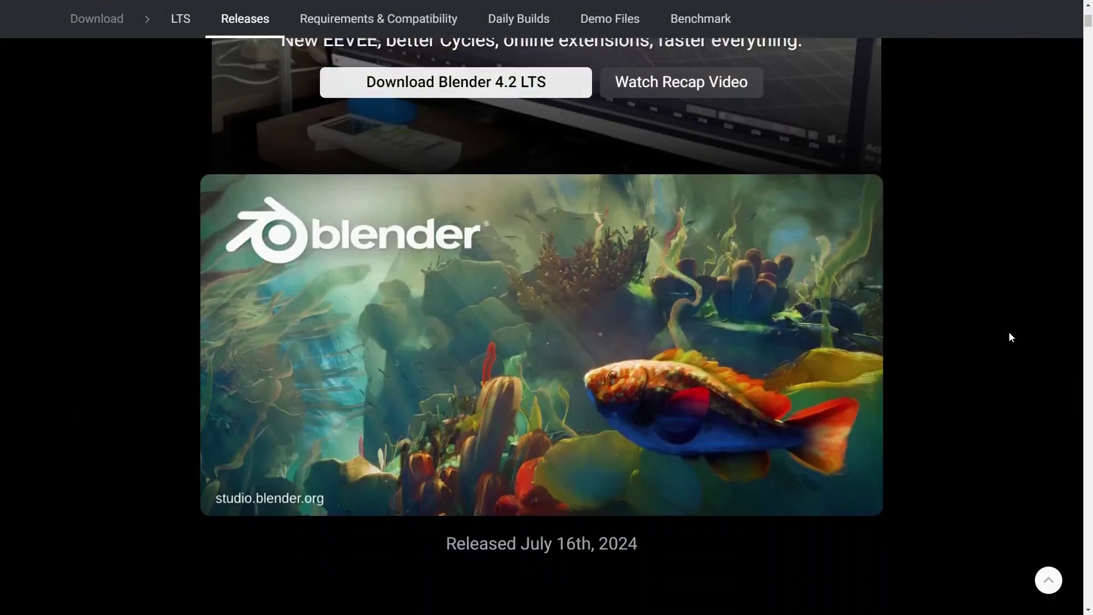
Scroll the Blender 4.2 LTS release page past the EEVEE sections down to Blurry Vision
scroll(1008, 333, "down", 20)
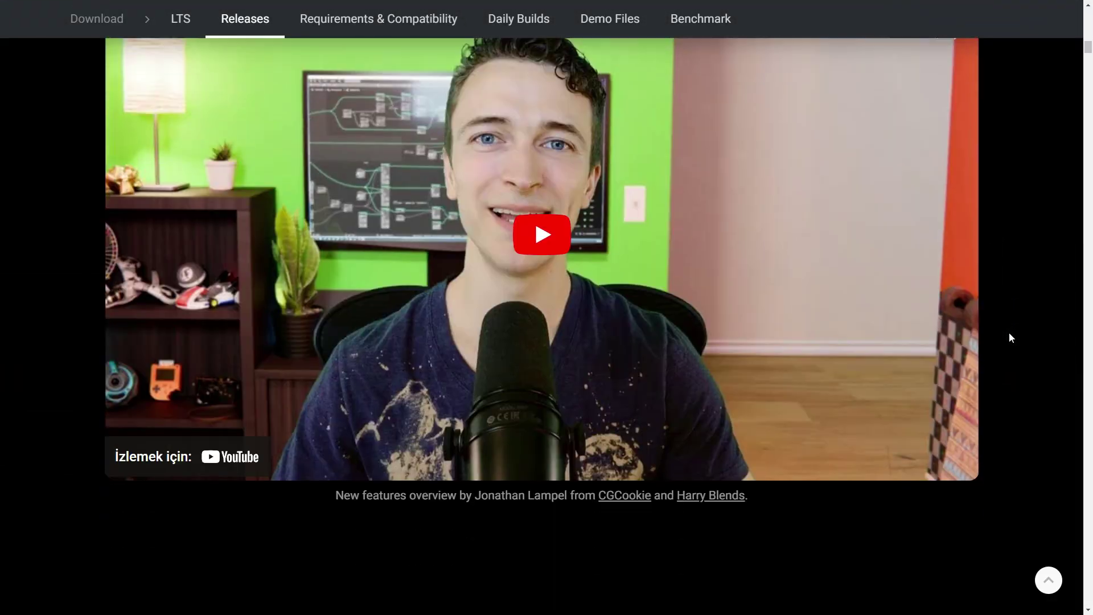
scroll(1010, 338, "down", 10)
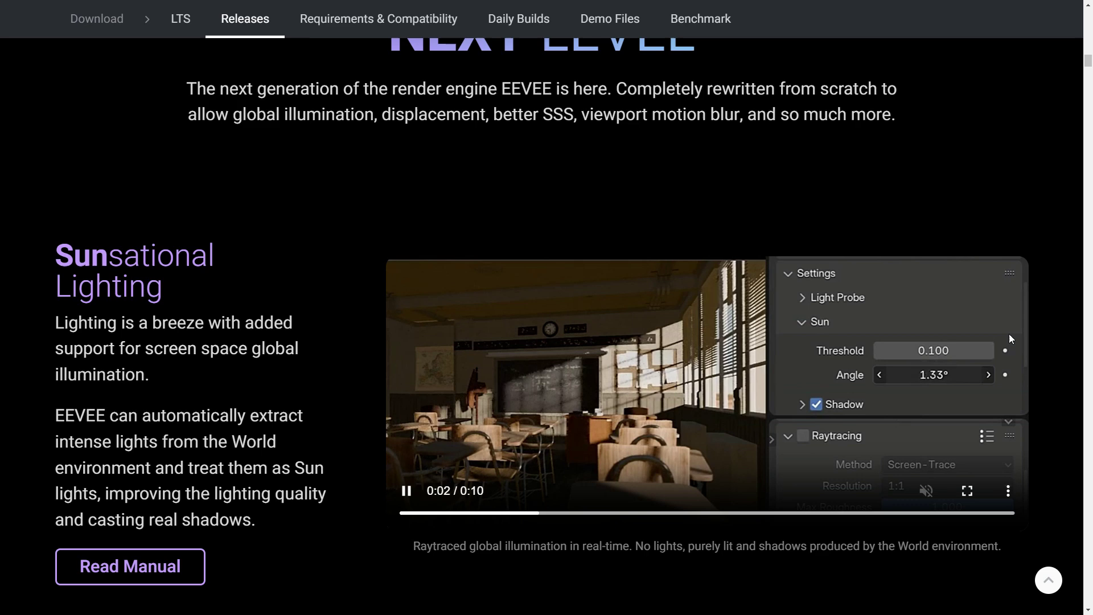
scroll(1009, 339, "down", 9)
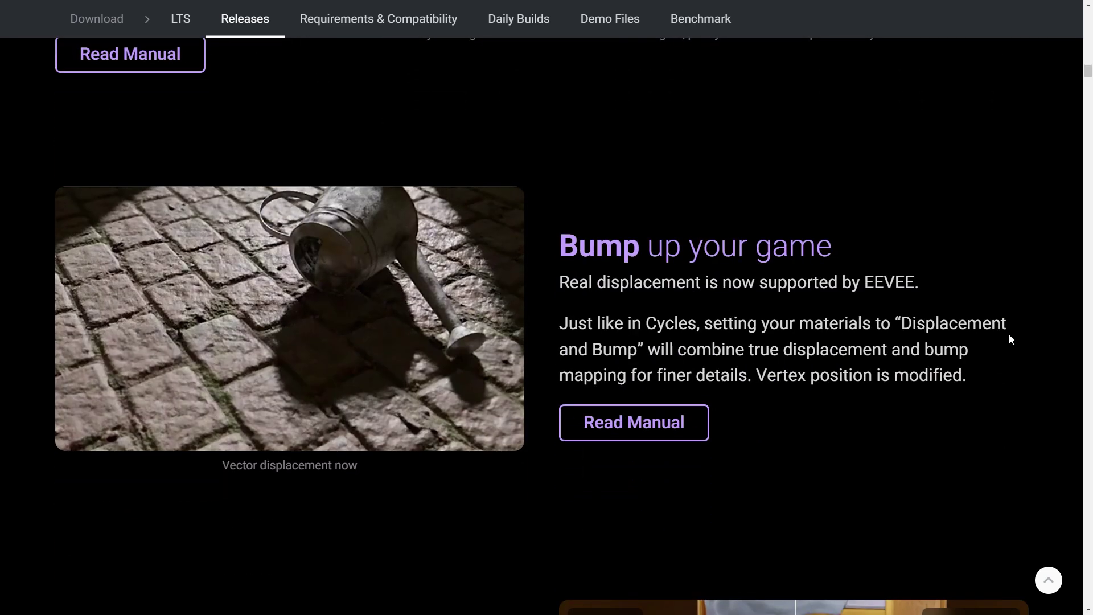
scroll(1009, 337, "down", 7)
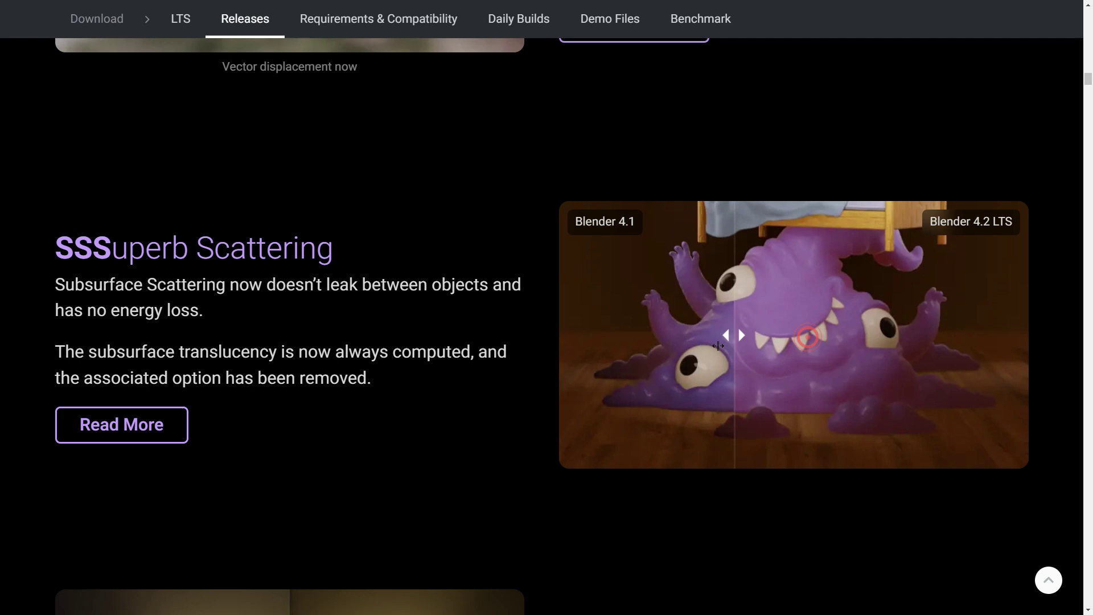
scroll(432, 350, "down", 8)
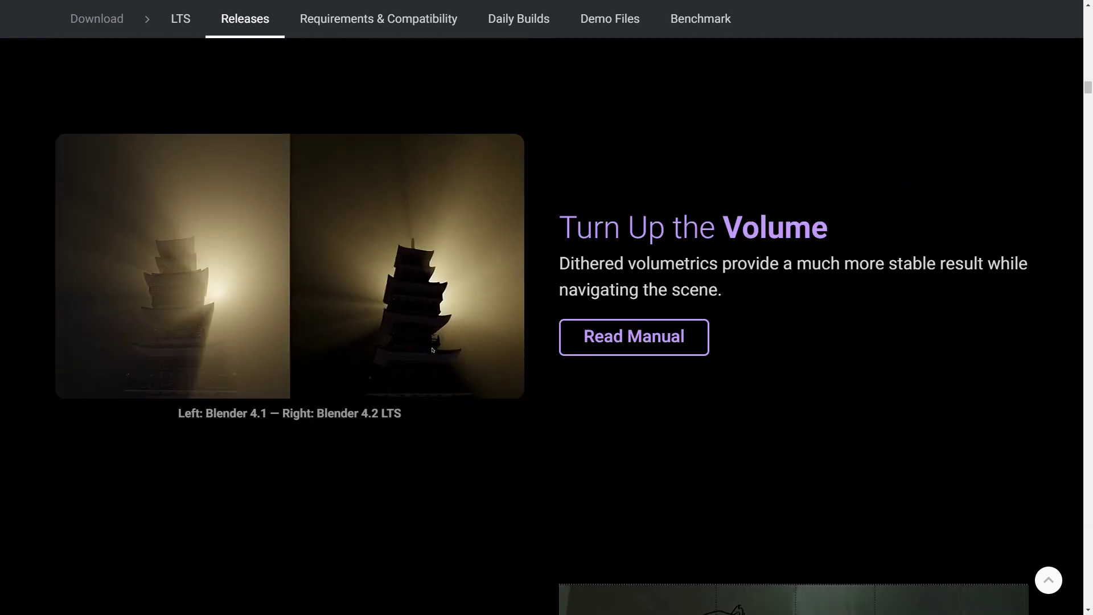
scroll(823, 381, "down", 7)
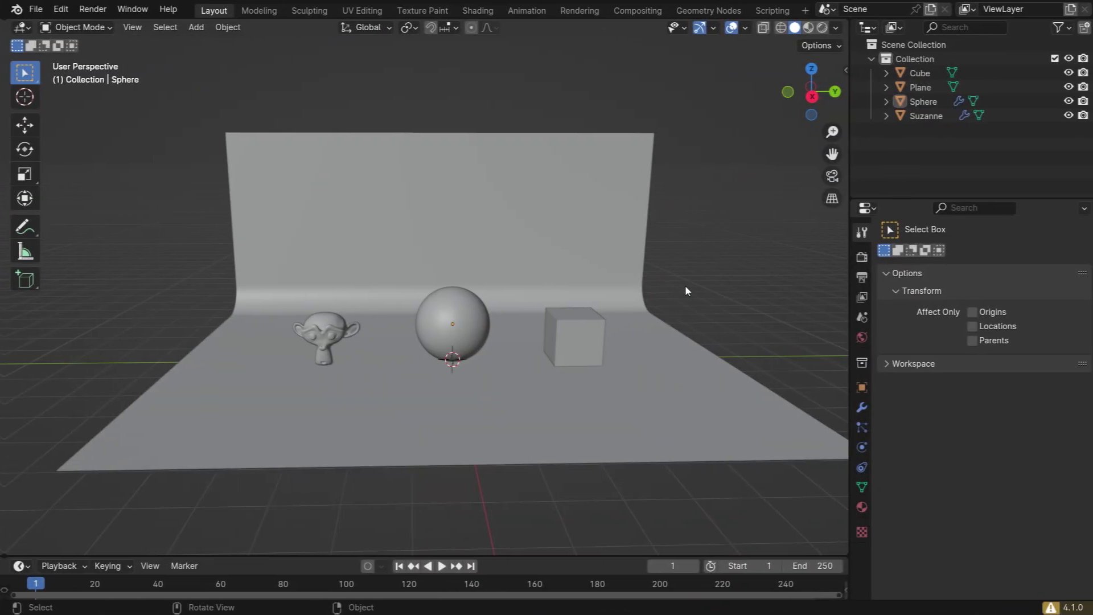
Switch the viewport to rendered shading and set the render engine to EEVEE
key("z")
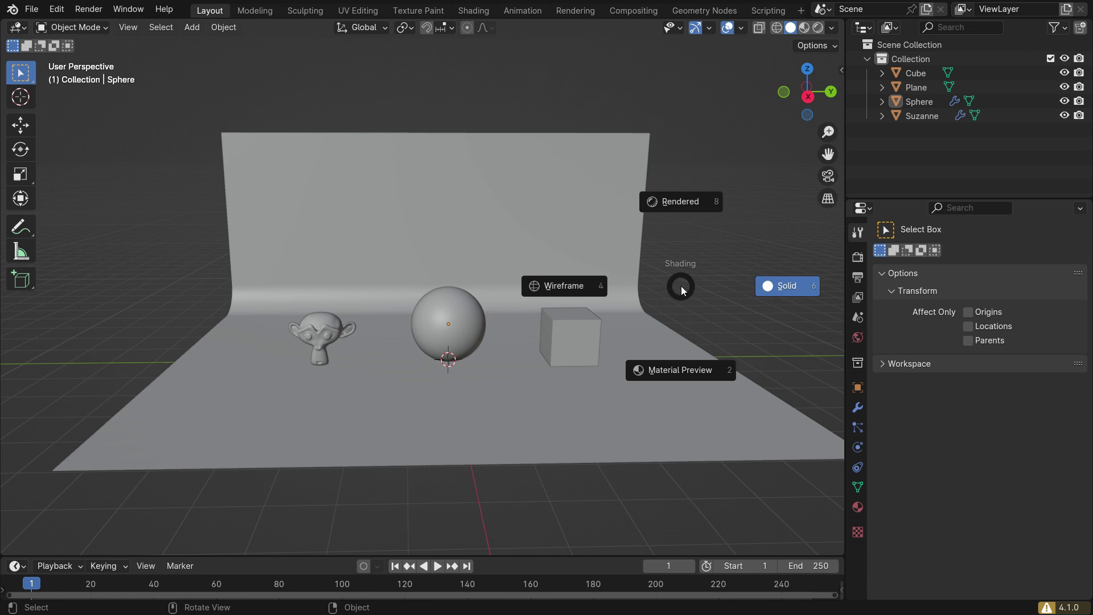
left_click(683, 204)
left_click(857, 257)
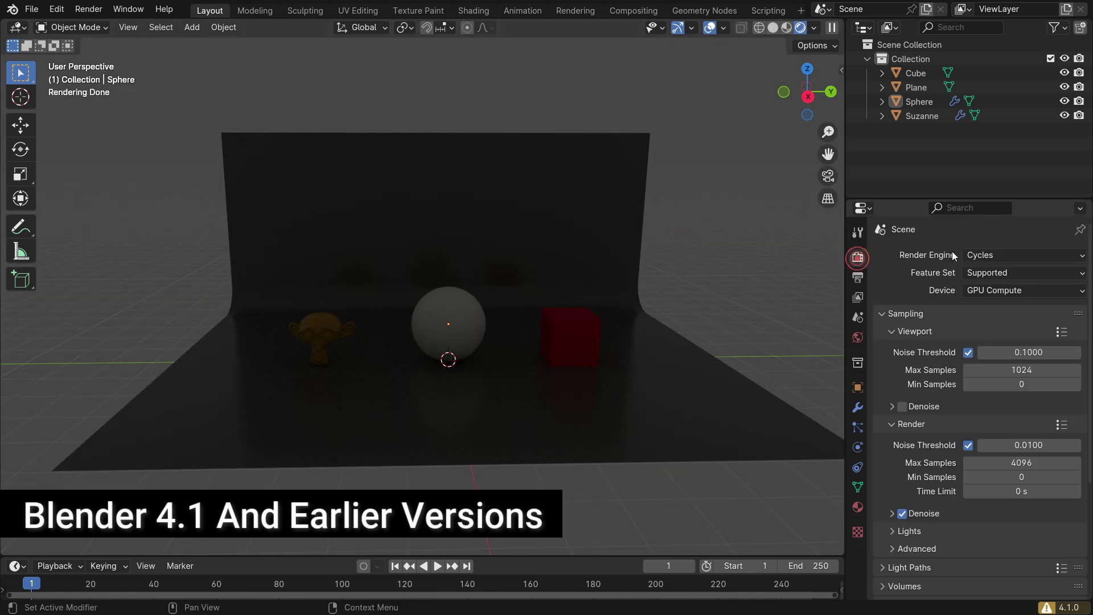
left_click(970, 255)
left_click(979, 271)
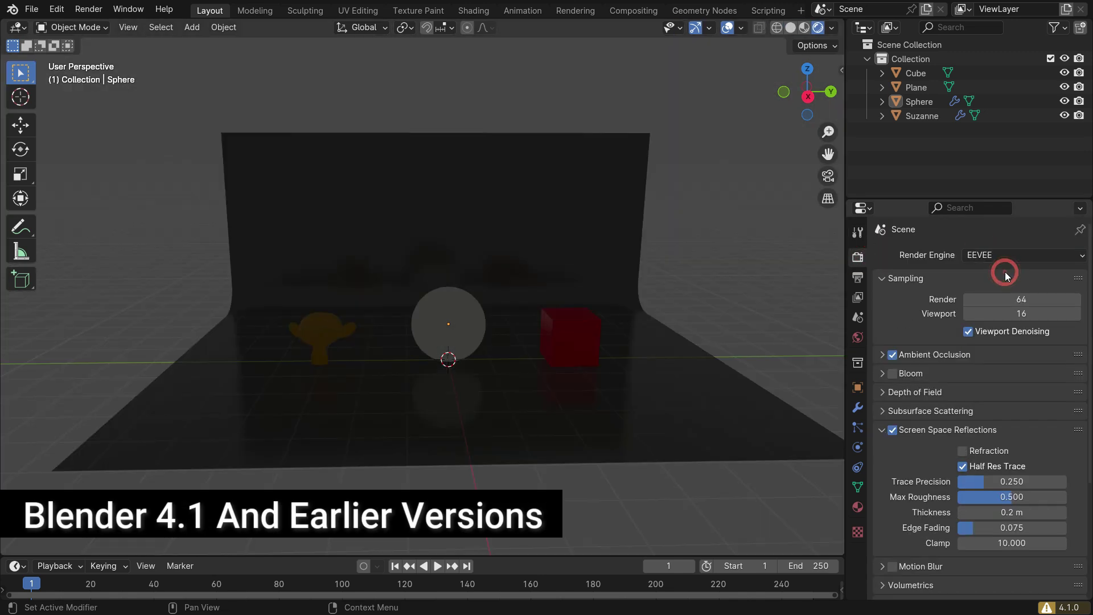
Set the world Color to an Environment Texture using HDRI/spruit_sunrise_2k.hdr, then orbit low
left_click(857, 338)
left_click(964, 350)
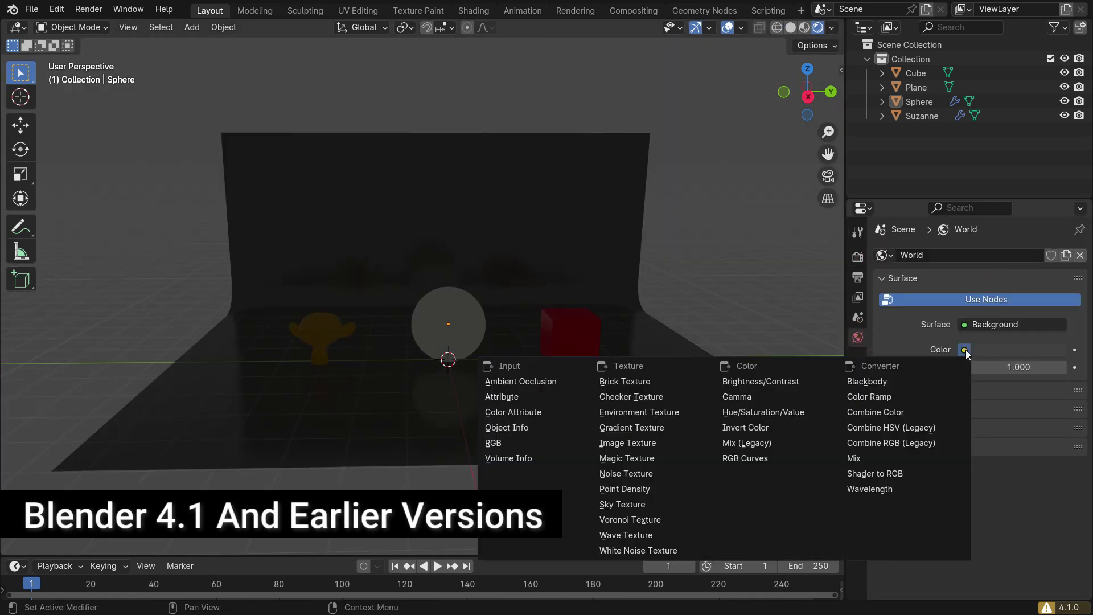
left_click(673, 415)
left_click(1024, 367)
left_click(373, 444)
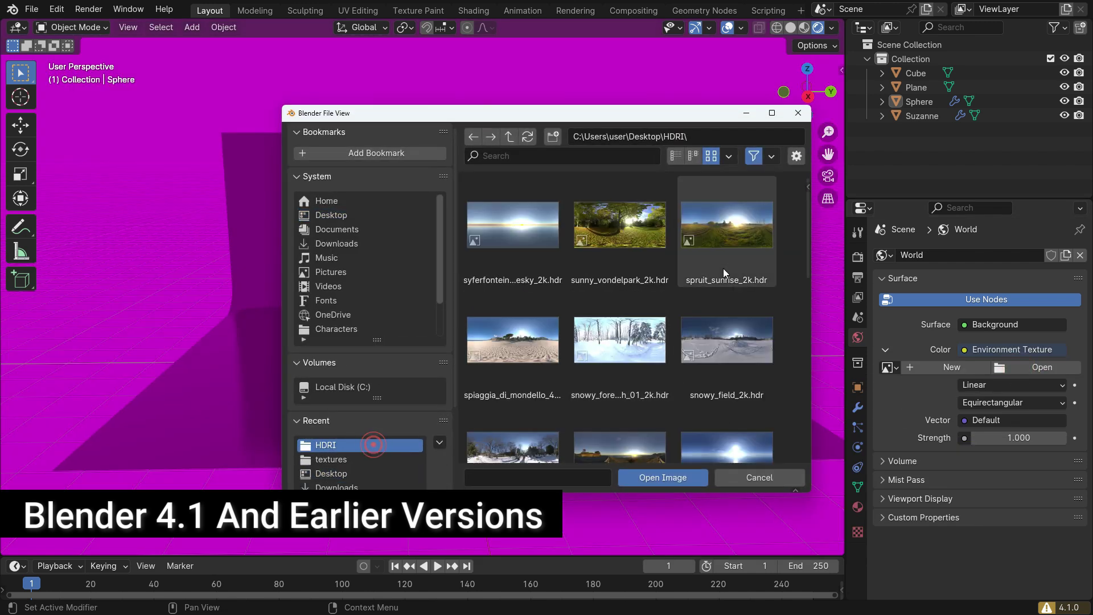
left_click(722, 259)
left_click(678, 479)
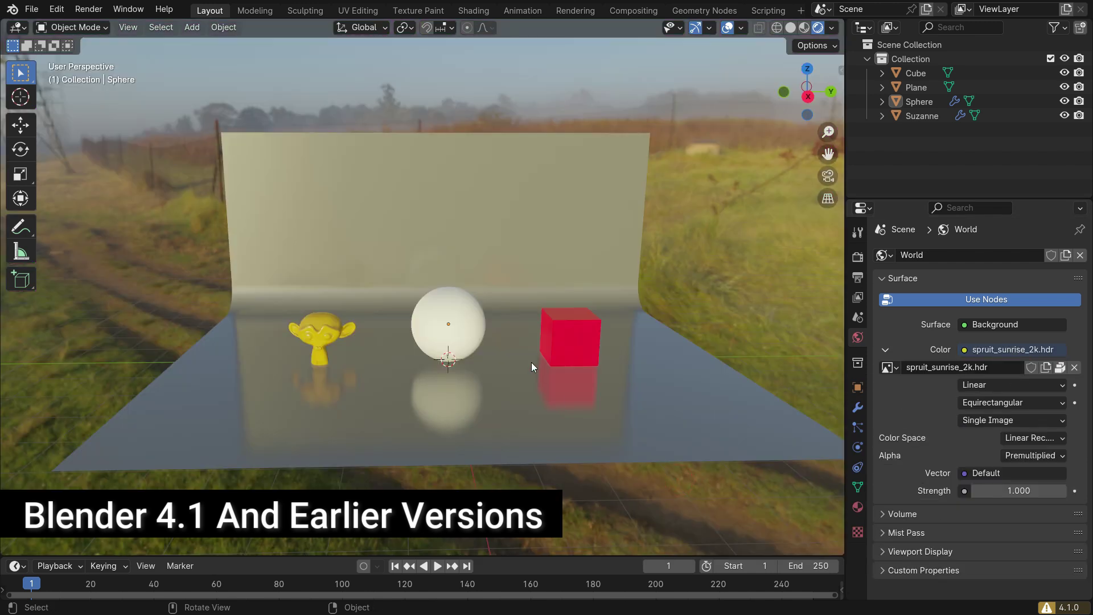
left_click(450, 341)
middle_click_drag(450, 342, 782, 404)
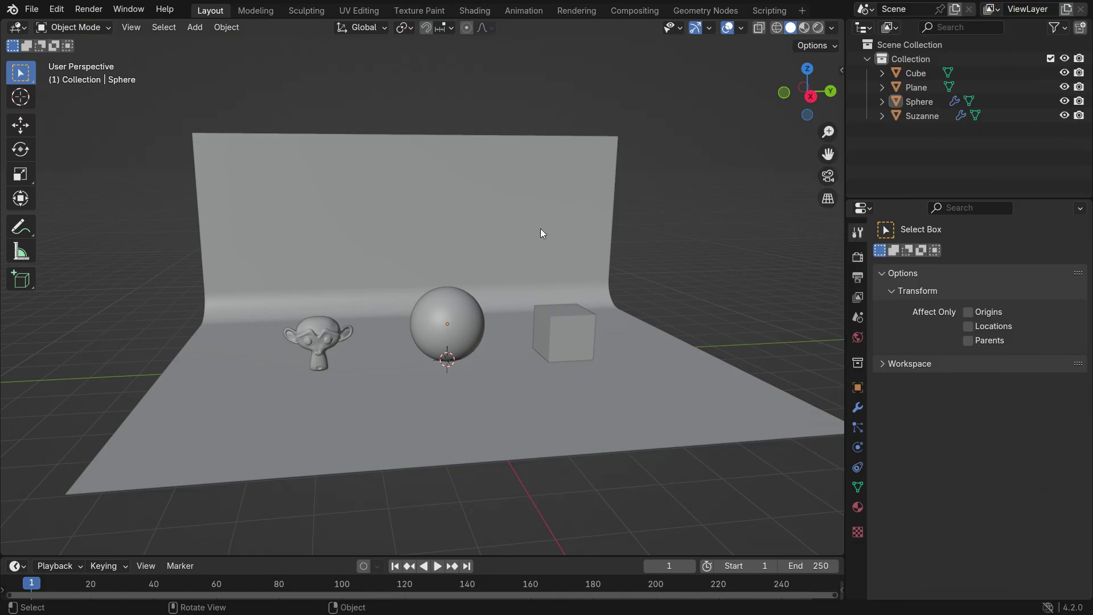
In rendered view, light the world with an Environment Texture loading HDRI/spruit_sunrise_2k.hdr
key("z")
left_click(534, 143)
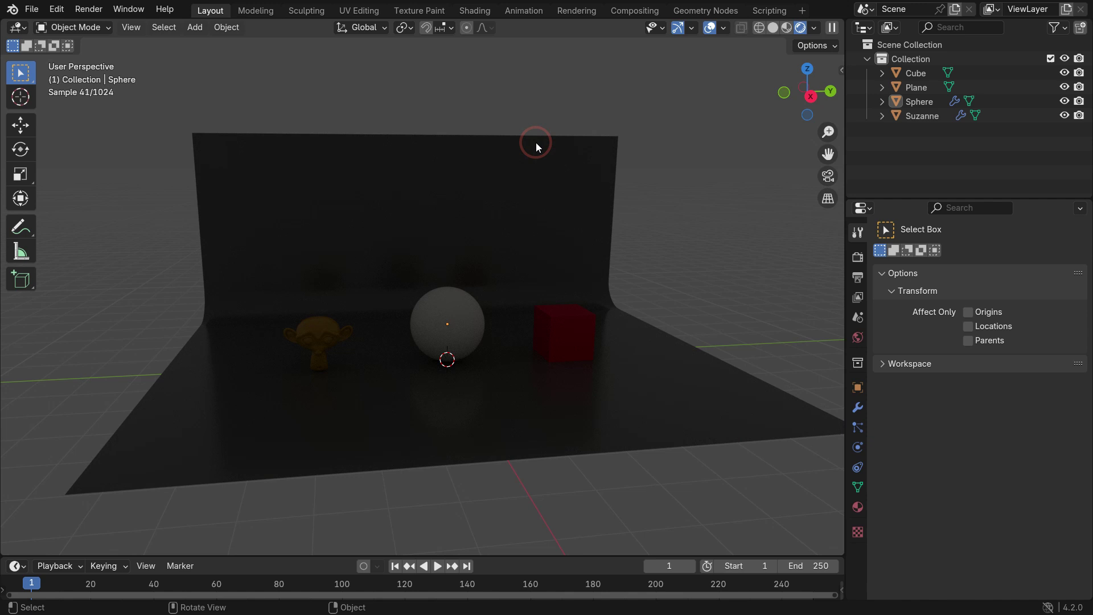
left_click(858, 337)
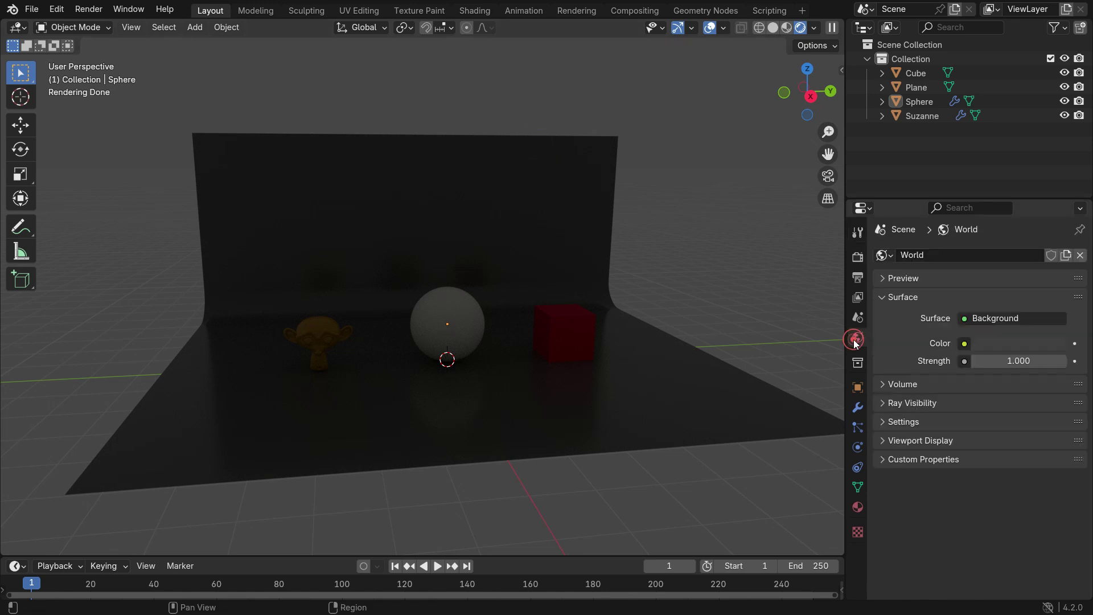
left_click(964, 344)
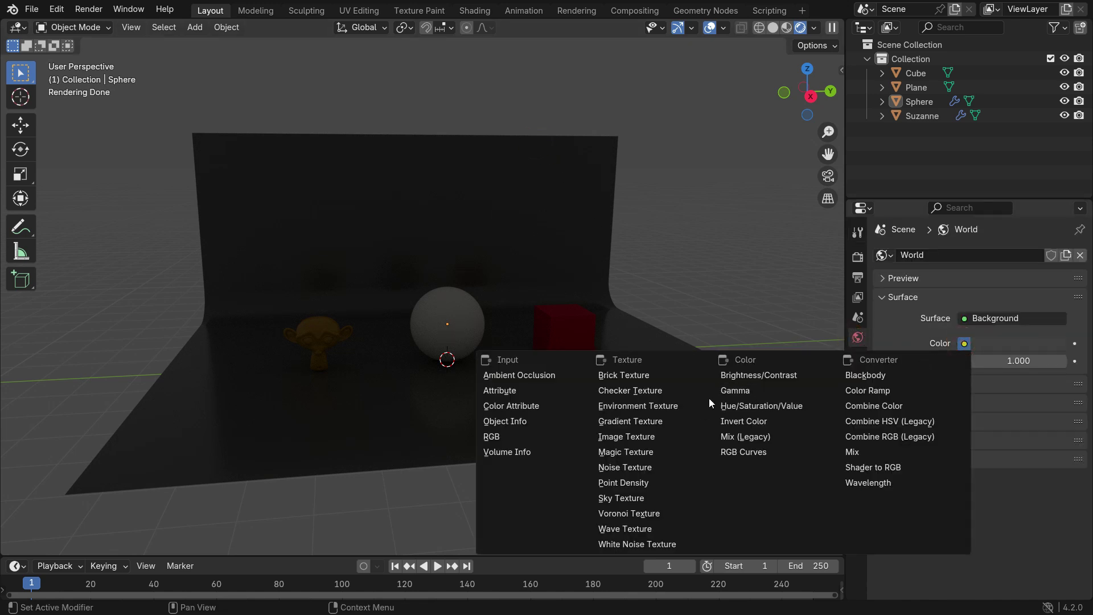
left_click(680, 407)
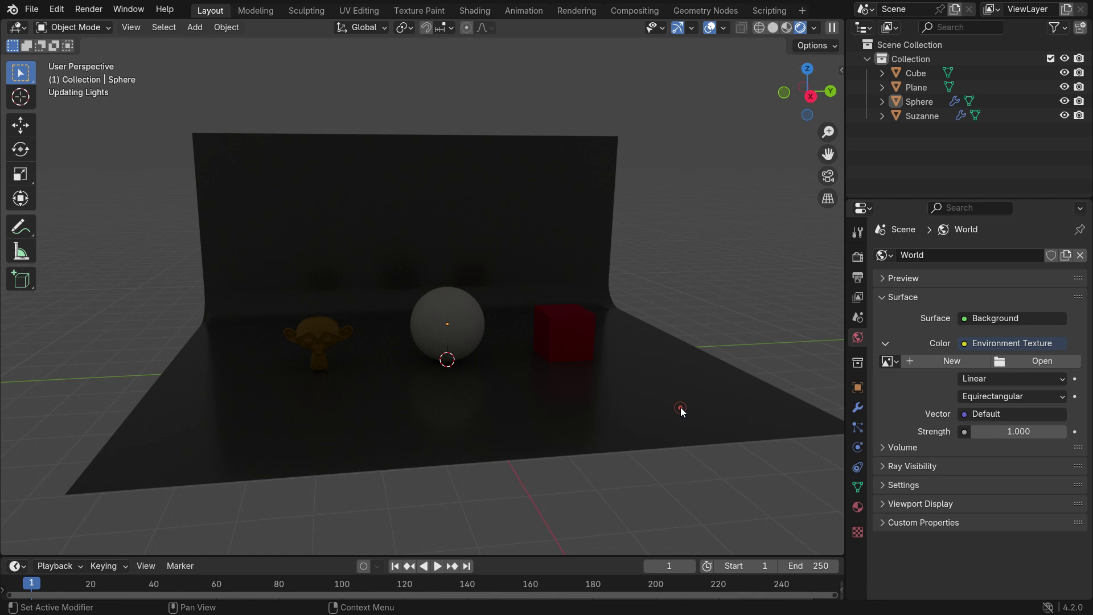
left_click(1021, 361)
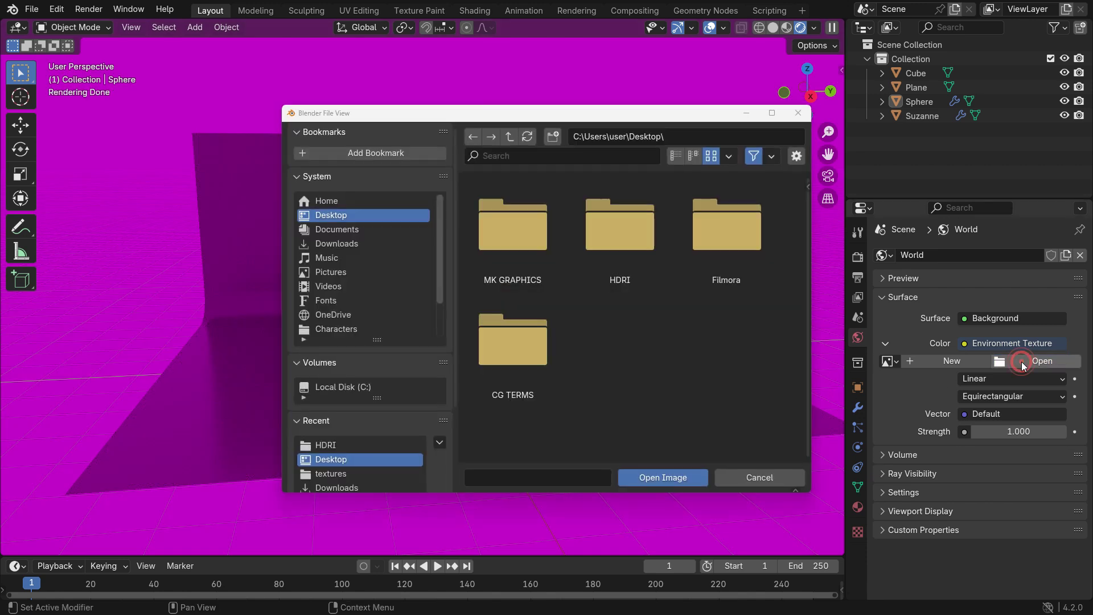
left_click(388, 447)
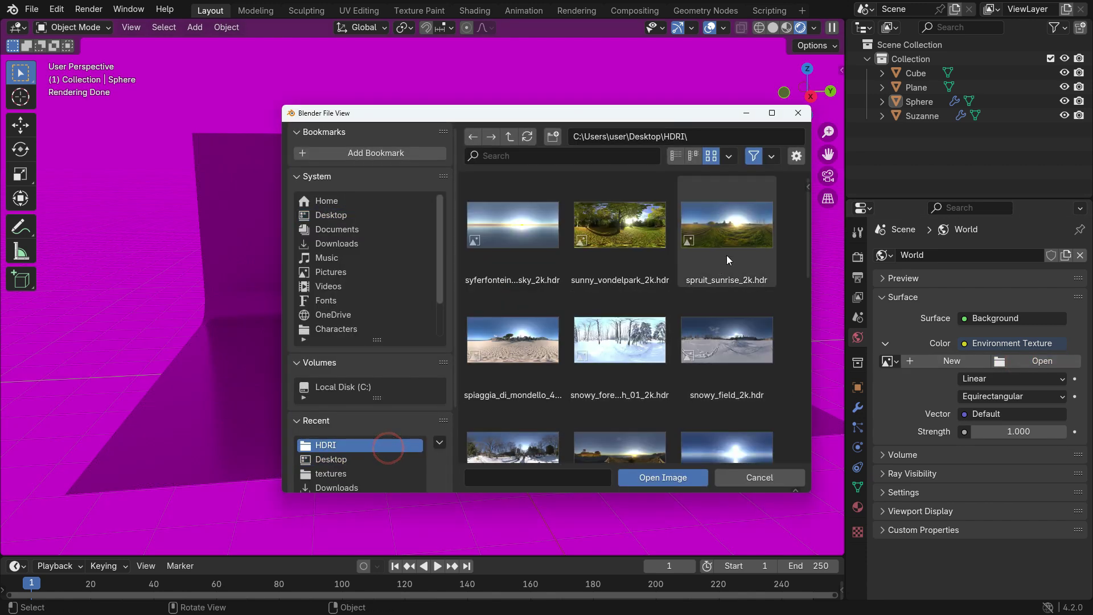
left_click(733, 242)
left_click(684, 481)
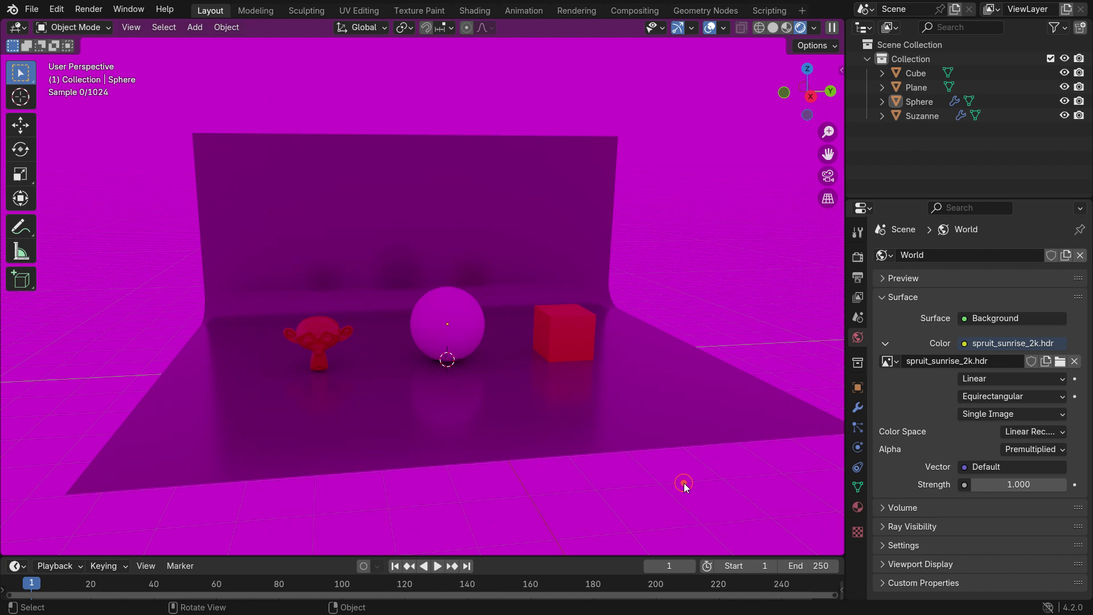
middle_click_drag(545, 354, 643, 315)
middle_click_drag(476, 387, 582, 373)
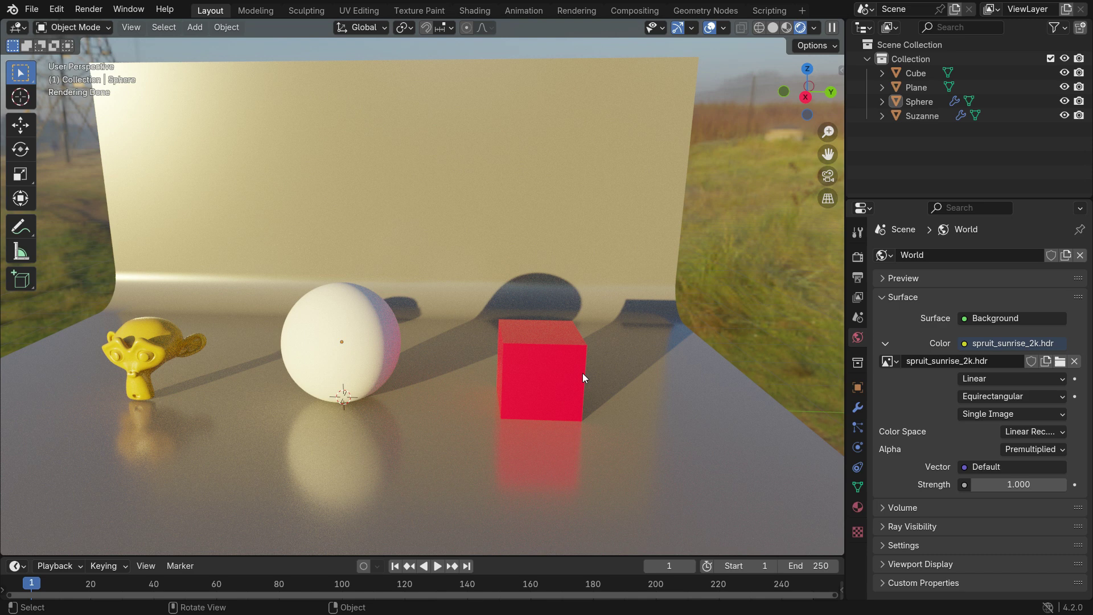
Change the Render Engine from Cycles to EEVEE in Render Properties
left_click(853, 258)
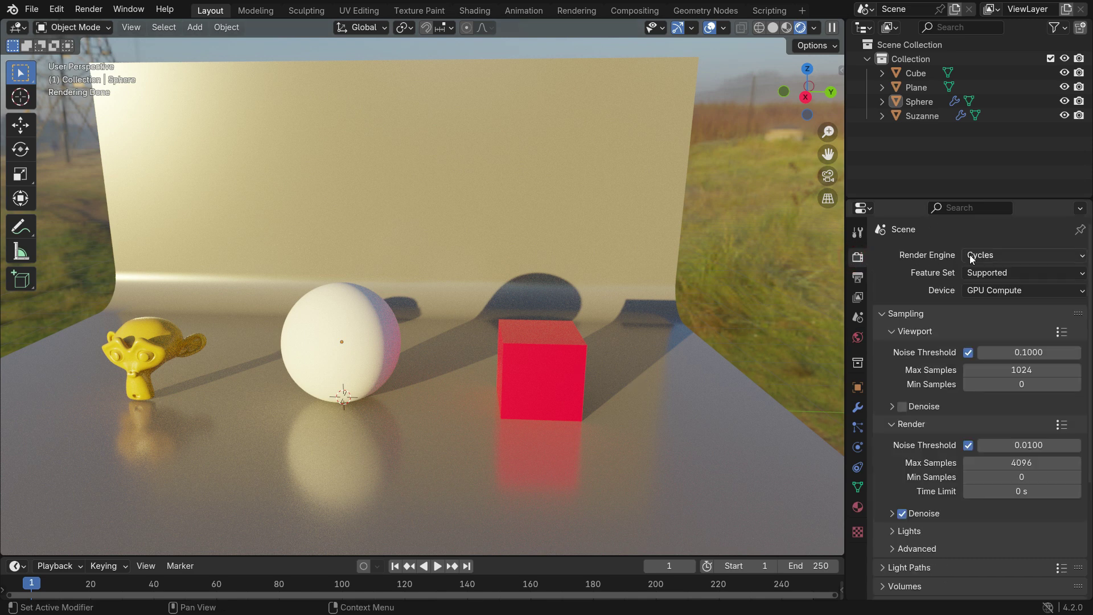
left_click(1029, 251)
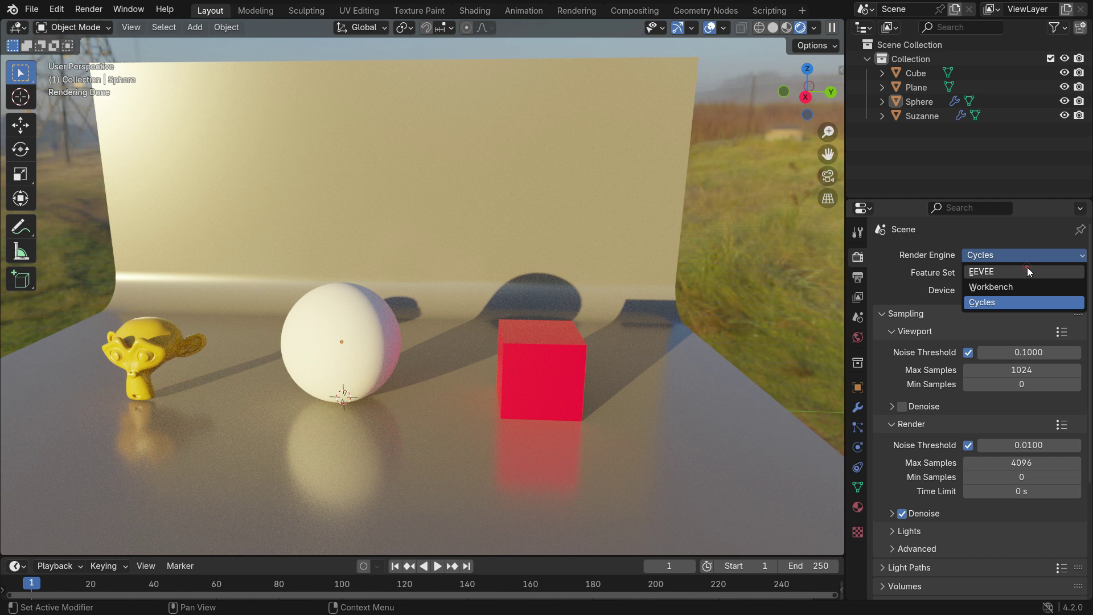
left_click(1027, 268)
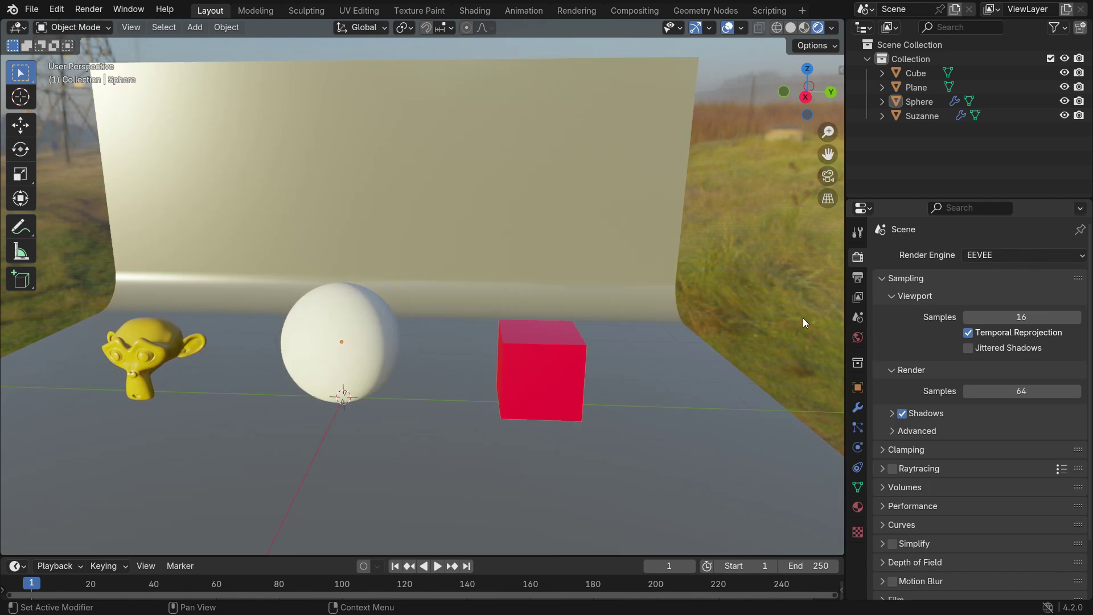
middle_click_drag(541, 410, 464, 420)
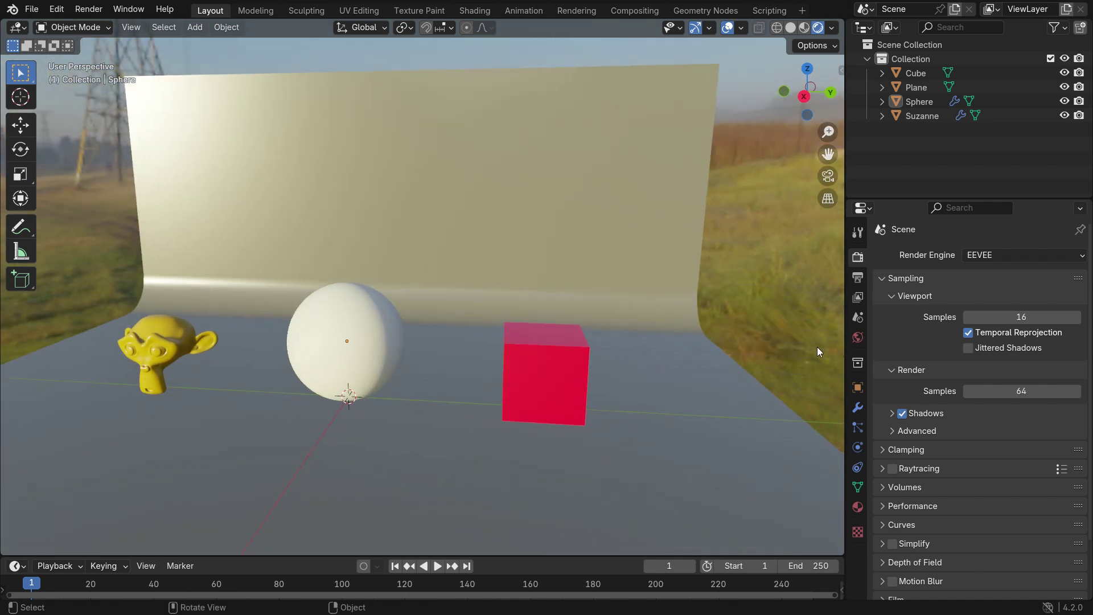
Tick Shadow under the World Settings' Sun panel so the sphere and cube cast shadows
left_click(853, 337)
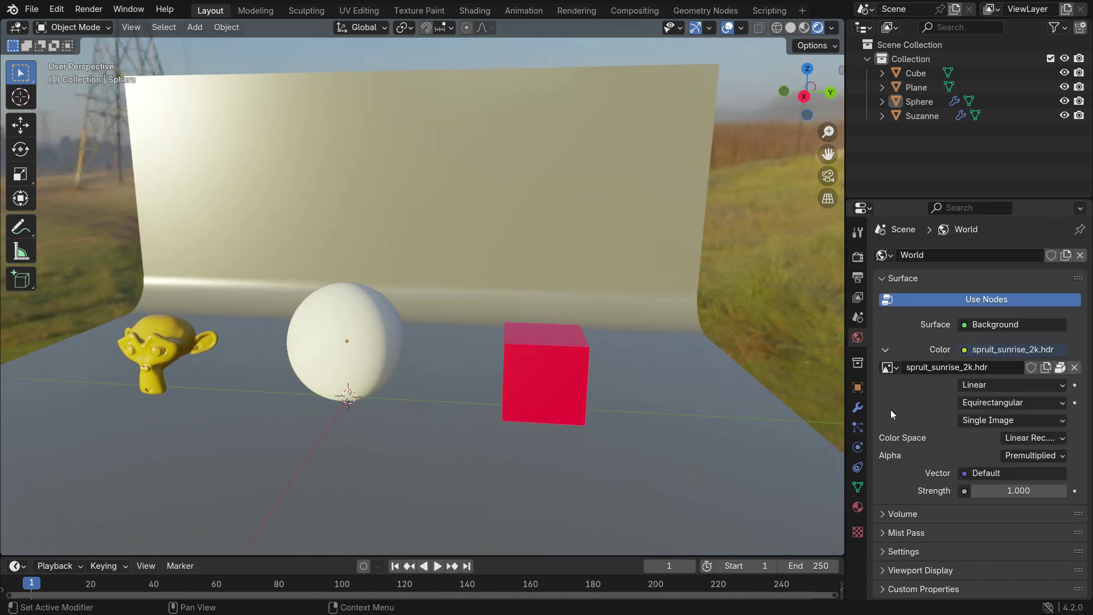
left_click(903, 551)
scroll(904, 538, "down", 5)
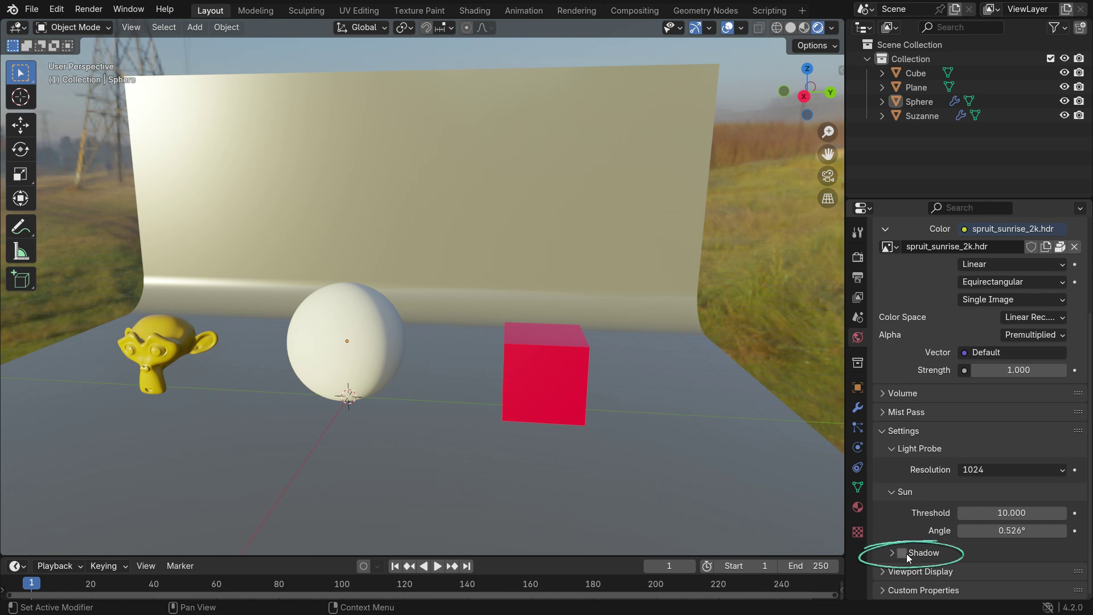
left_click(902, 553)
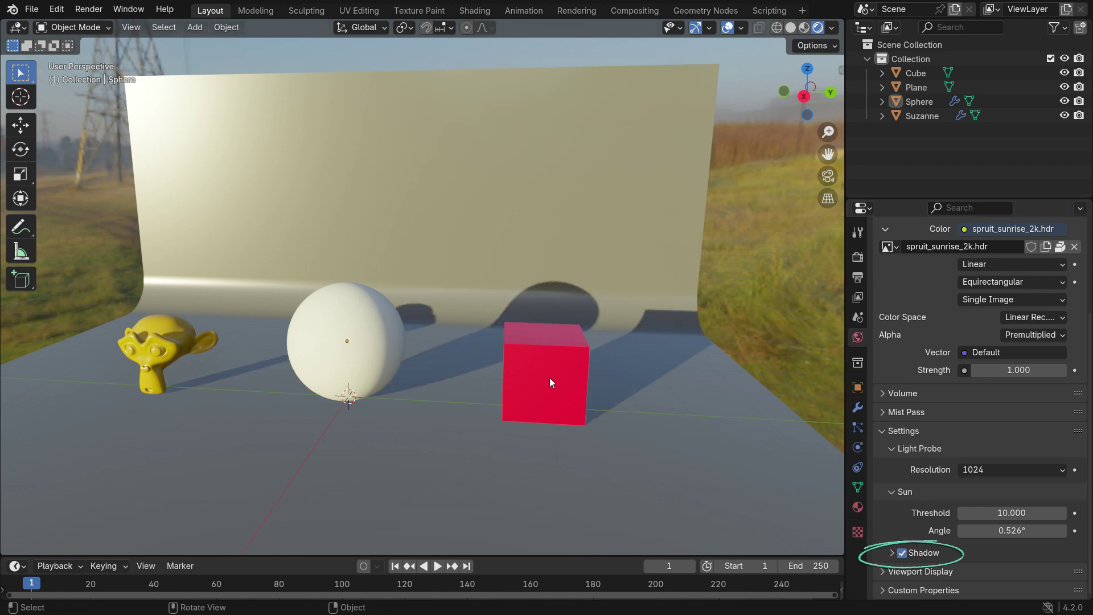
middle_click_drag(548, 377, 460, 381)
left_click(449, 309)
middle_click_drag(449, 309, 671, 315)
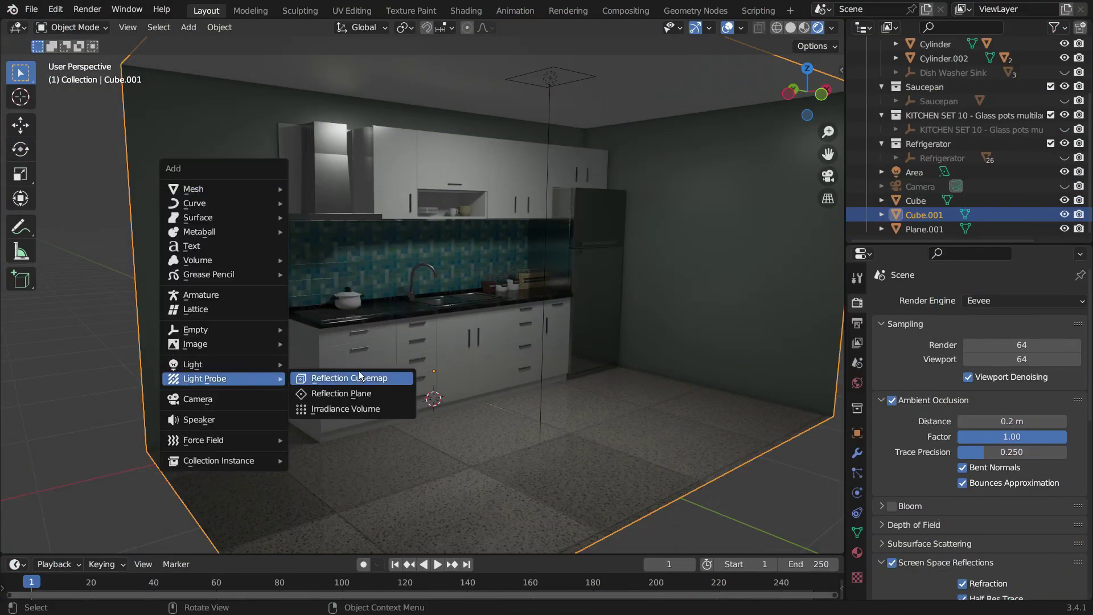
Add an irradiance volume in the kitchen, raise it along Z and scale it to fill the room
left_click(345, 408)
key("KP_1")
key("g")
key("z")
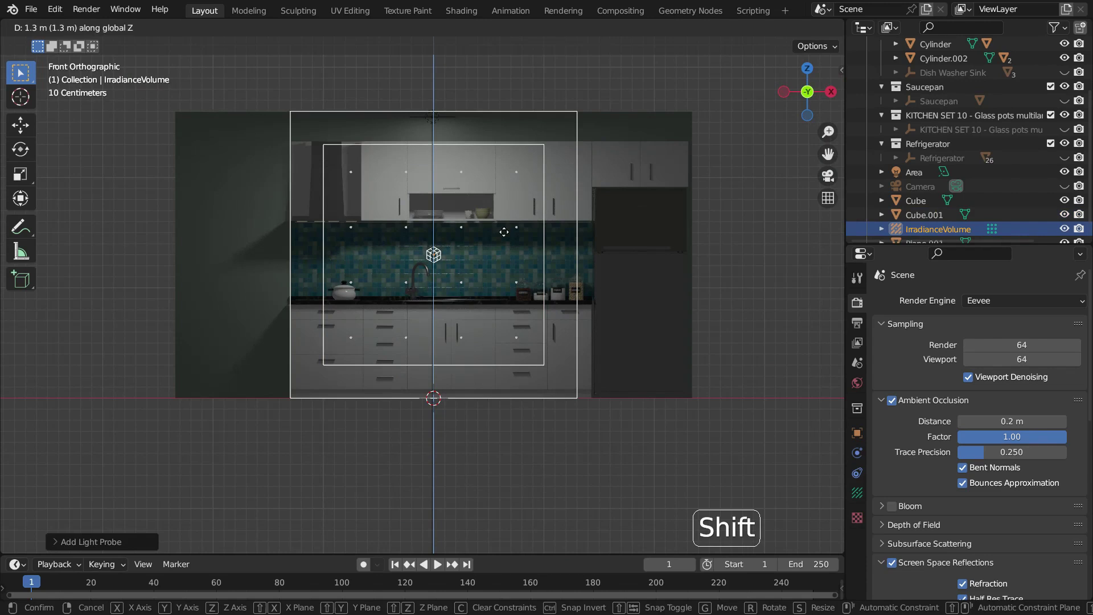
left_click(503, 231)
key("s")
left_click(474, 190)
key("KP_3")
Move the irradiance volume along Y and rescale it in side orthographic view
key("g")
key("y")
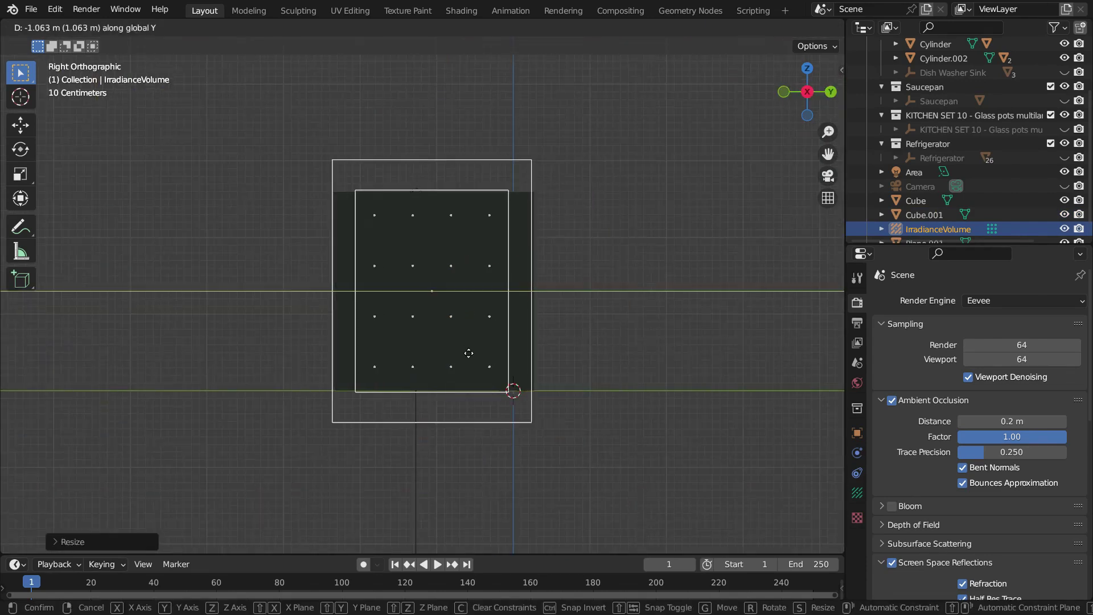
key("s")
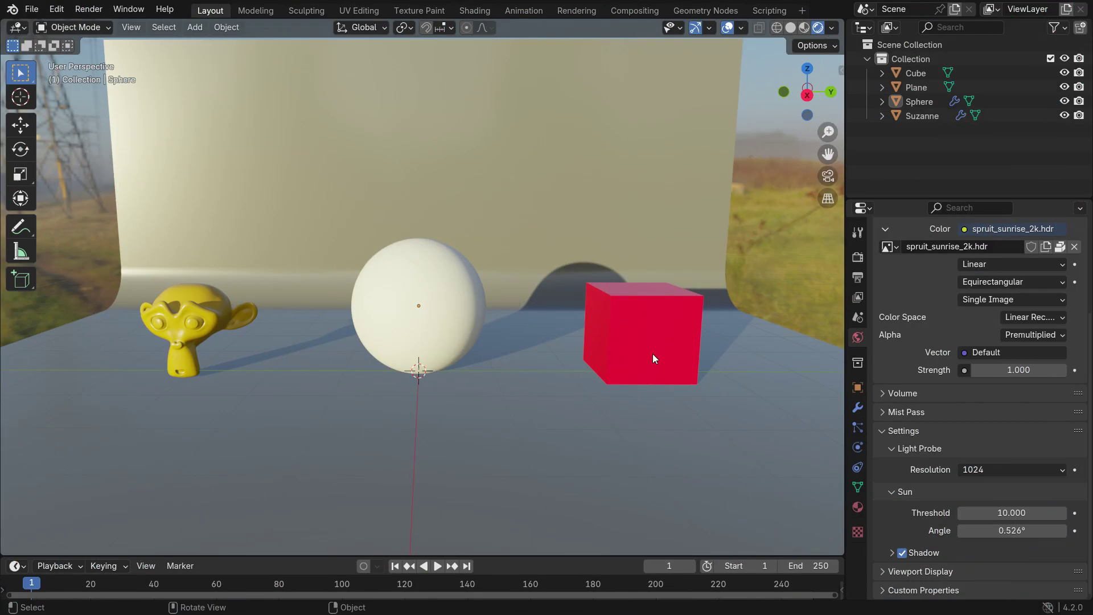
Move the red cube along Y next to the sphere and zoom in closer
left_click(654, 357)
key("g")
key("y")
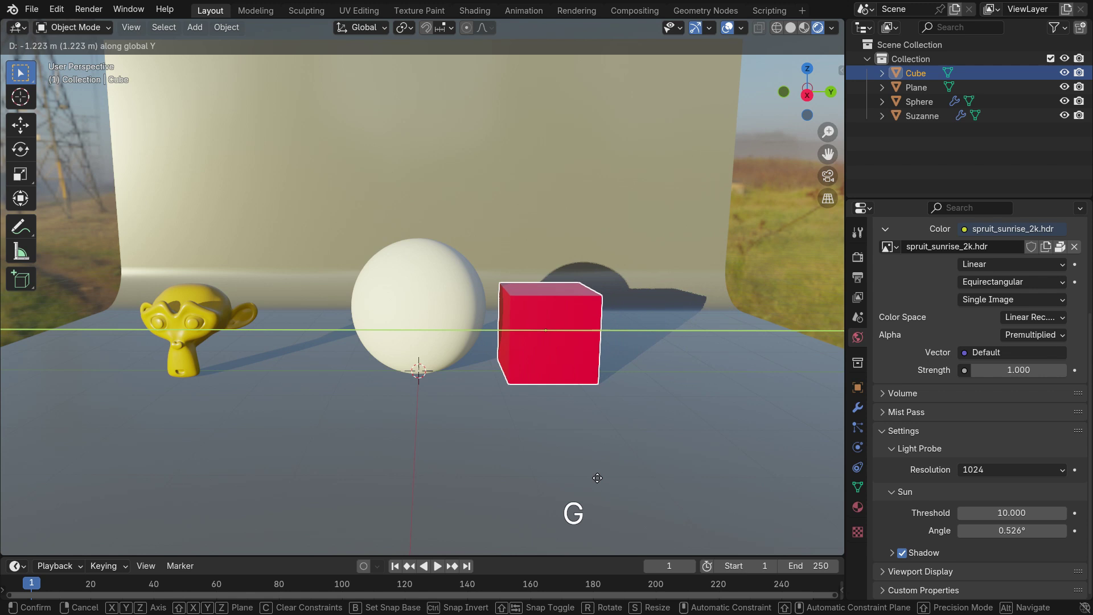
left_click(592, 481)
scroll(475, 337, "up", 3)
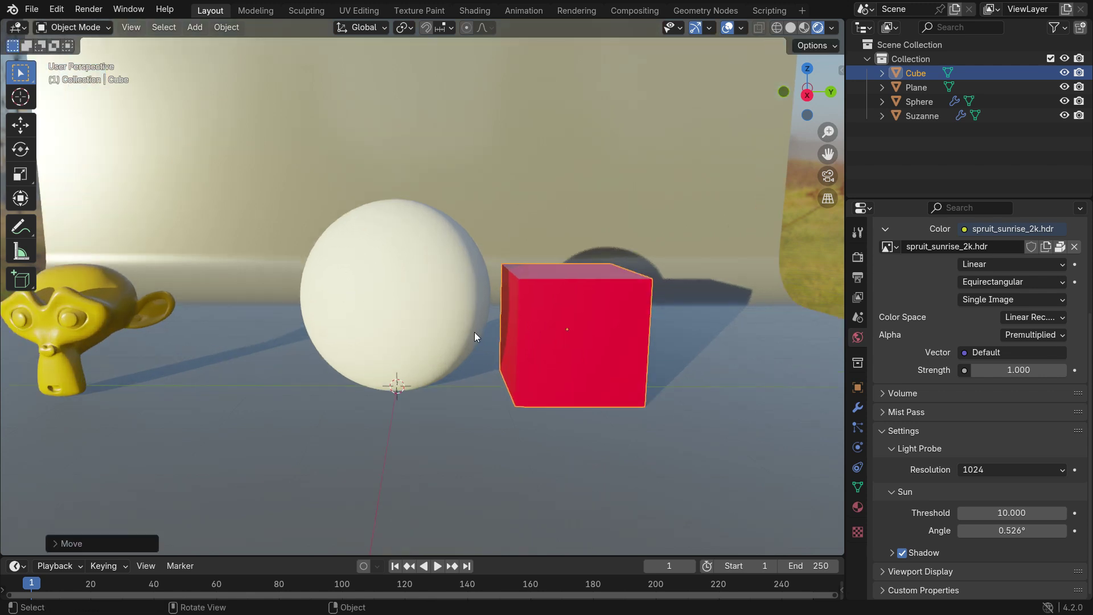
middle_click_drag(475, 336, 465, 357)
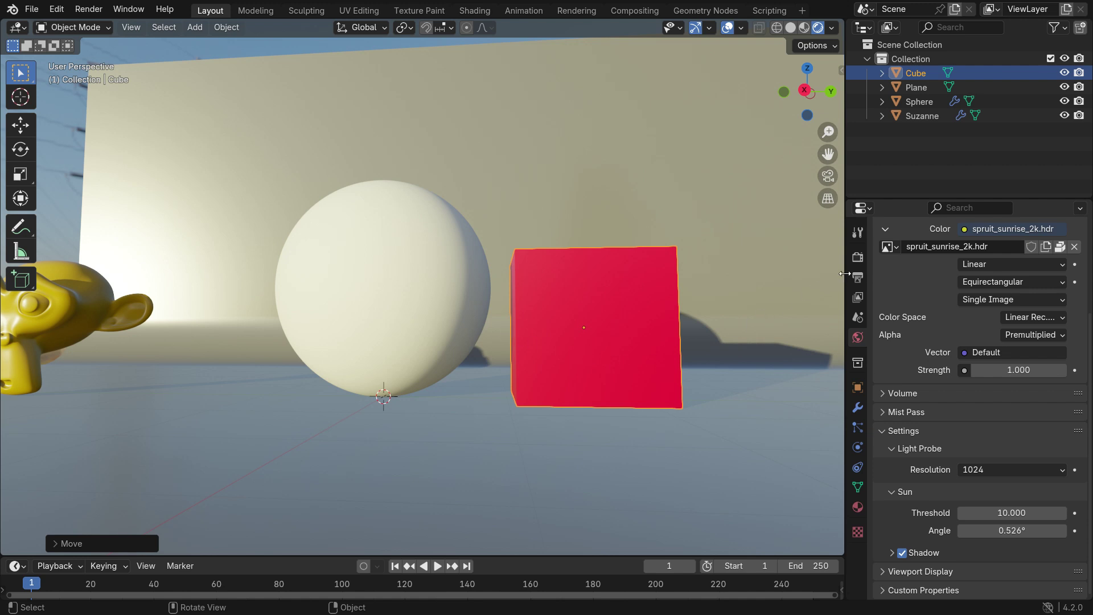
Enable Raytracing in the render settings so the floor reflects the sphere and cube
left_click(857, 257)
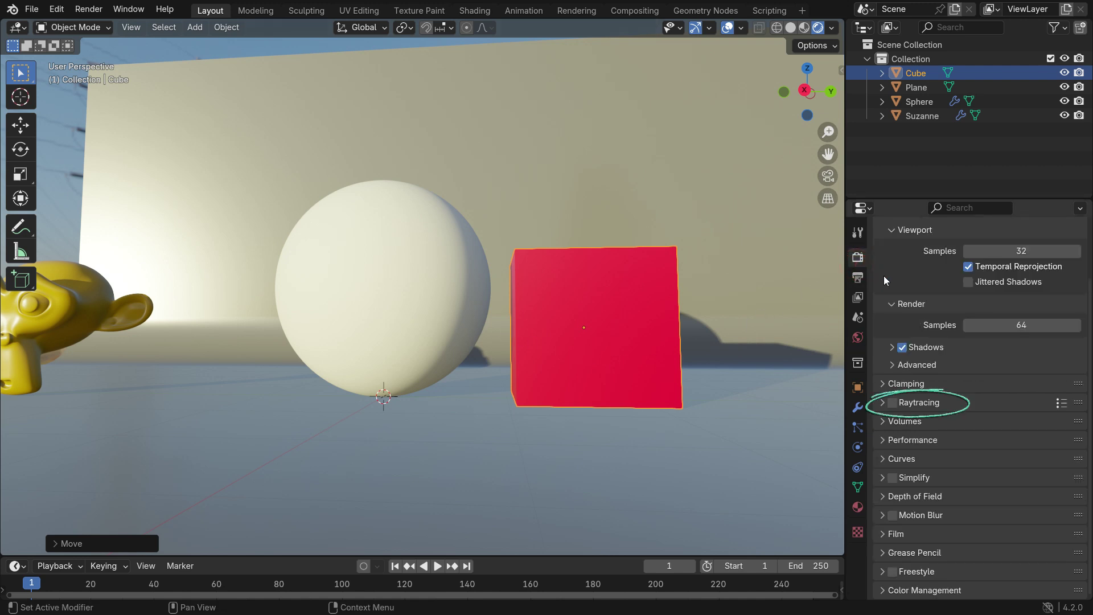
left_click(891, 403)
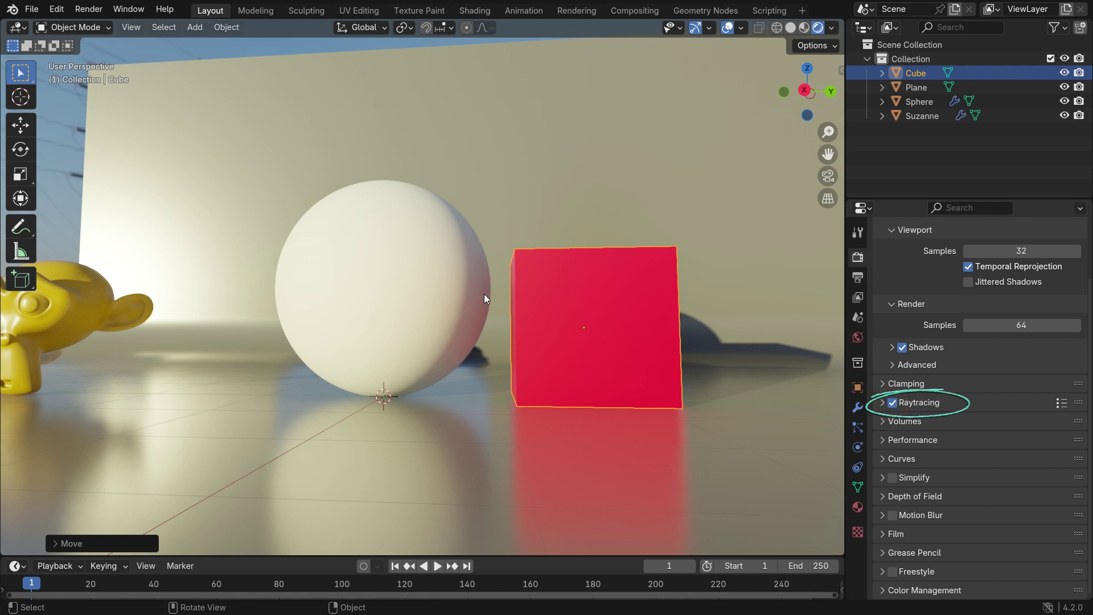
mouse_move(465, 320)
middle_mouse_down()
mouse_move(462, 348)
mouse_move(495, 331)
mouse_move(478, 326)
mouse_move(473, 361)
mouse_move(501, 350)
mouse_move(493, 333)
middle_mouse_up()
Toggle Raytracing off and on several times to compare reflections, leaving it enabled
scroll(493, 332, "up", 2)
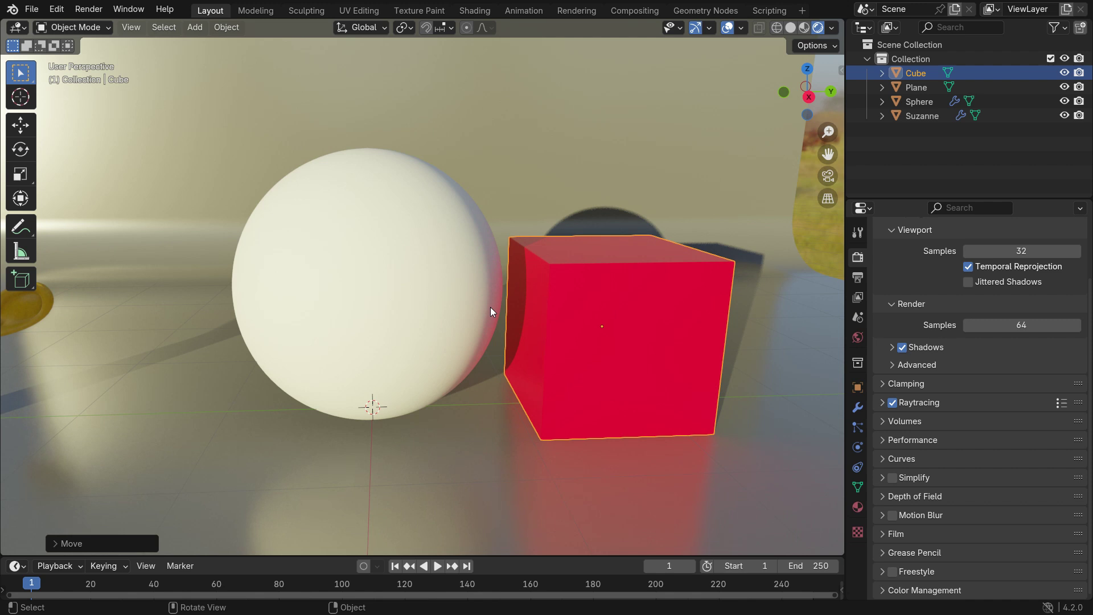
left_click(892, 402)
left_click(892, 401)
middle_click_drag(408, 276, 482, 287)
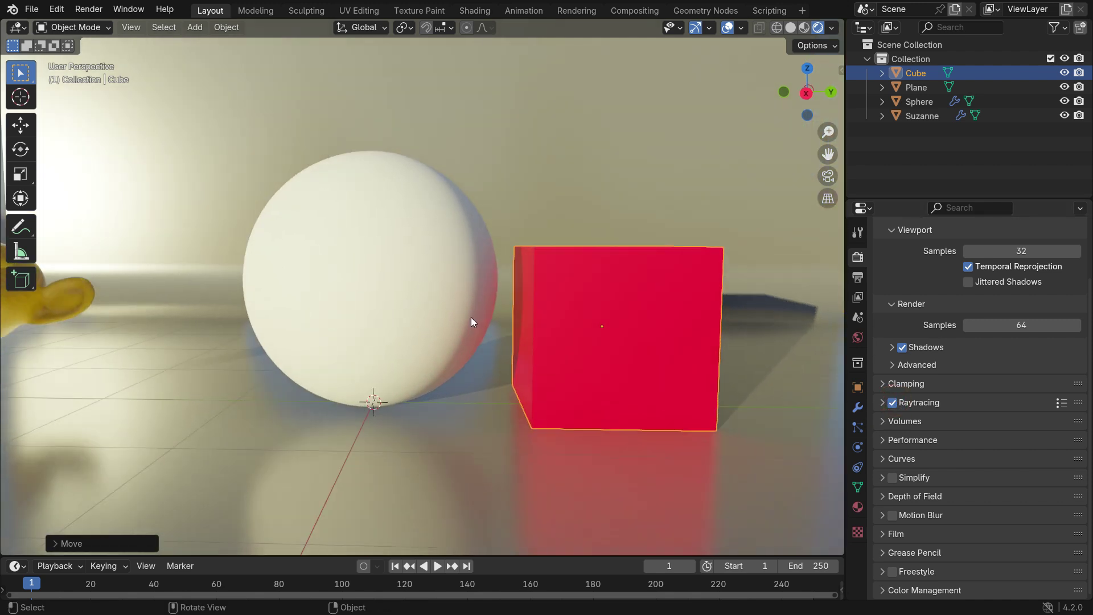
left_click(892, 402)
left_click(892, 402)
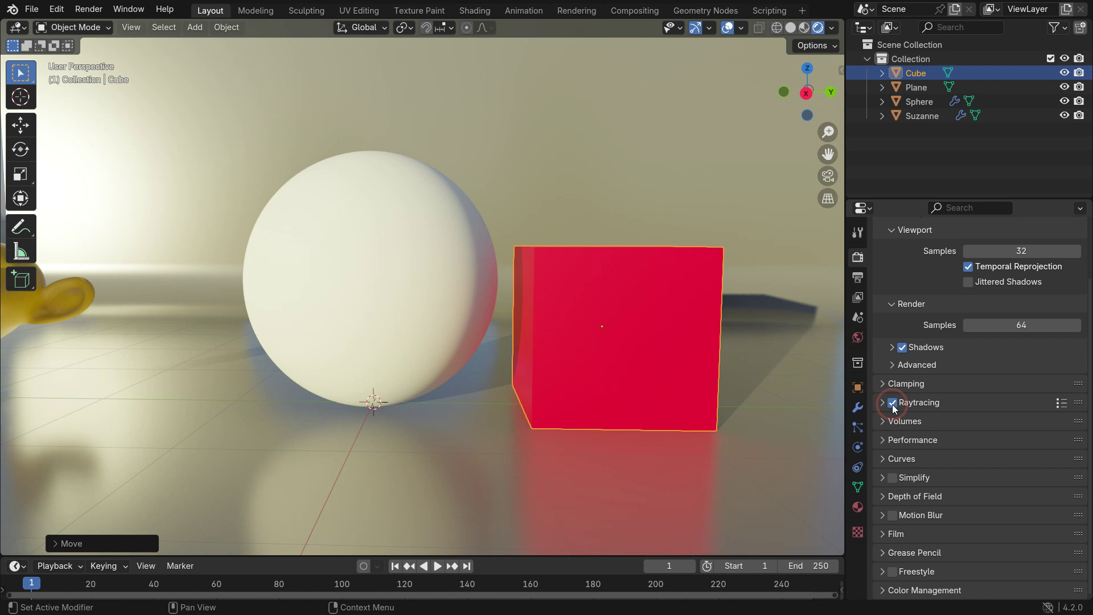
scroll(542, 343, "down", 8)
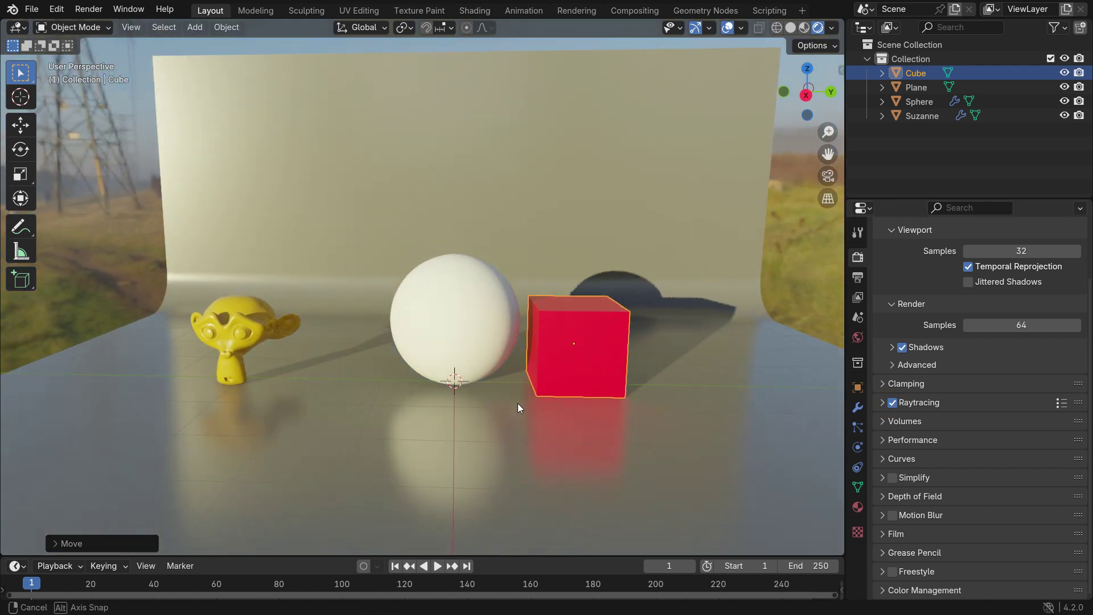
left_click(892, 403)
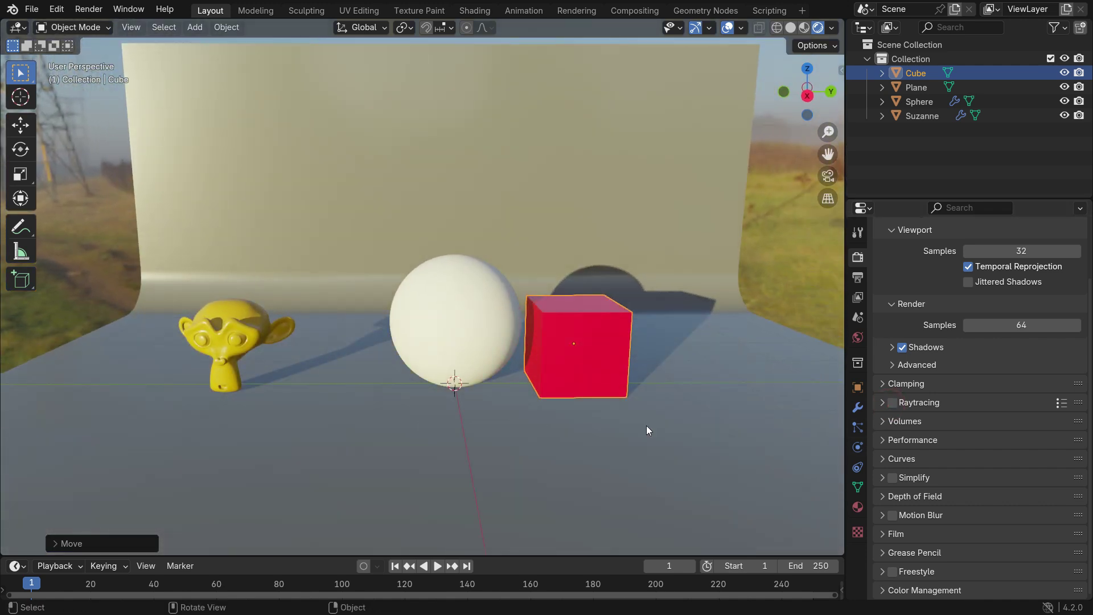
left_click(891, 402)
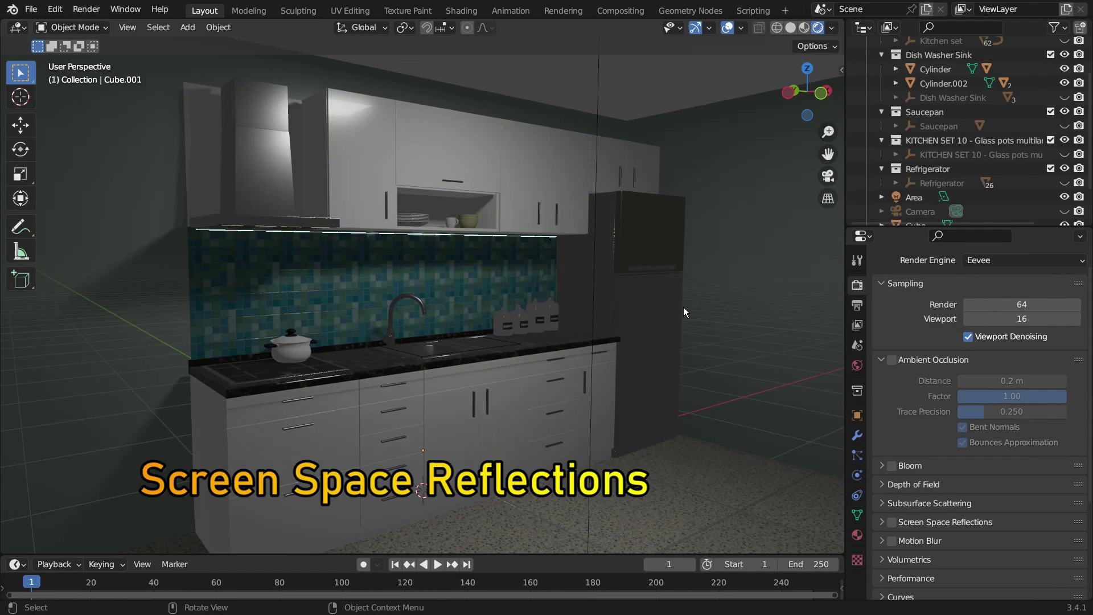
Enable and expand Screen Space Reflections in the kitchen's render settings, then view near the sink
scroll(928, 370, "down", 5)
left_click(891, 384)
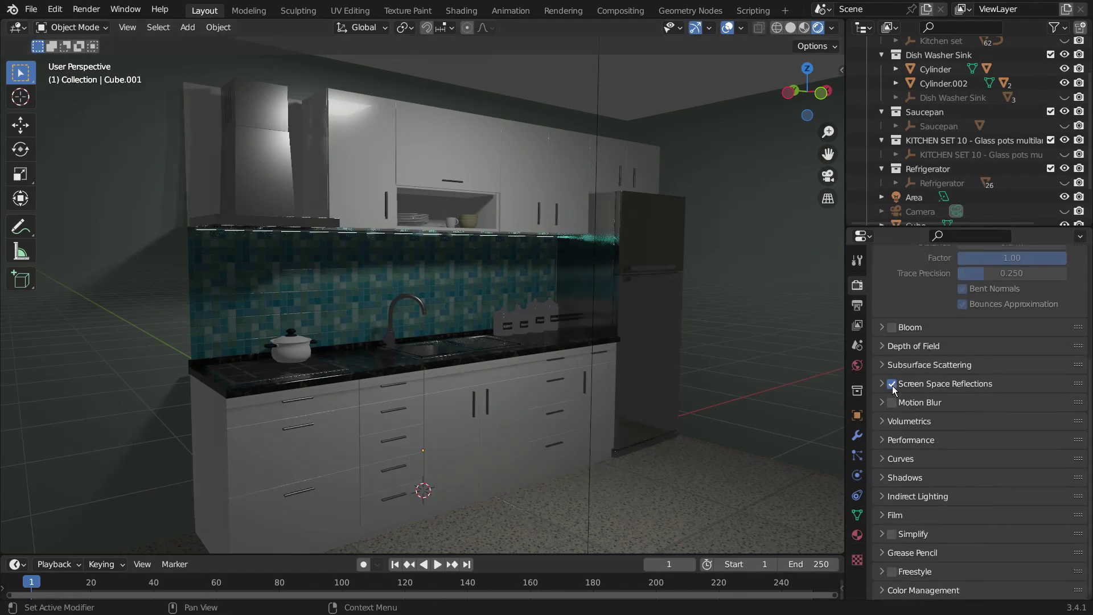
left_click(915, 383)
key("shift+grave")
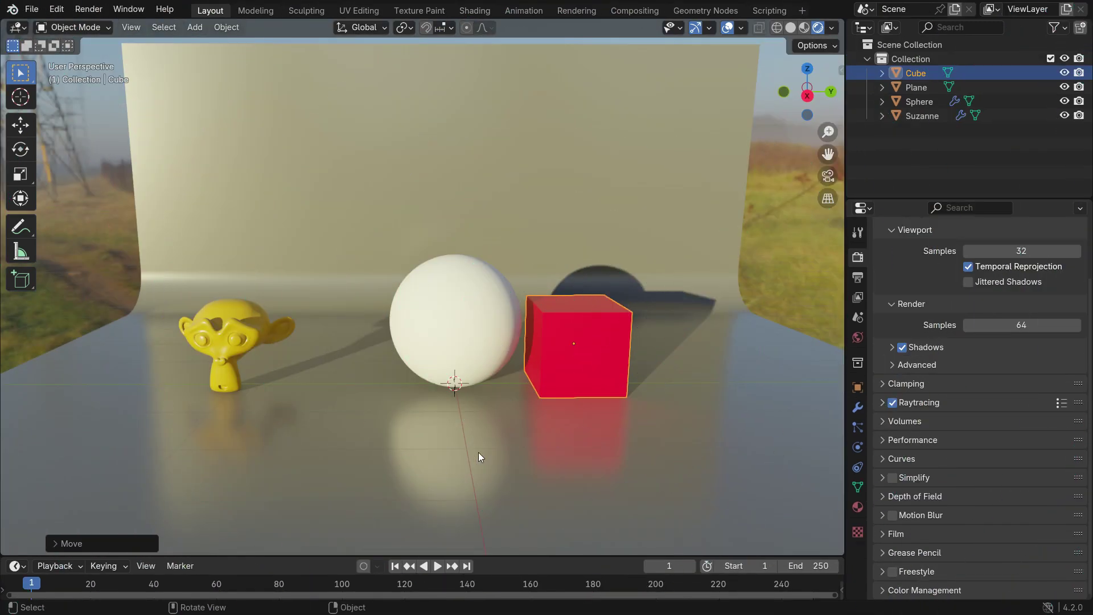
Expand the Raytracing settings and set the world background Strength to 0.01
left_click(916, 402)
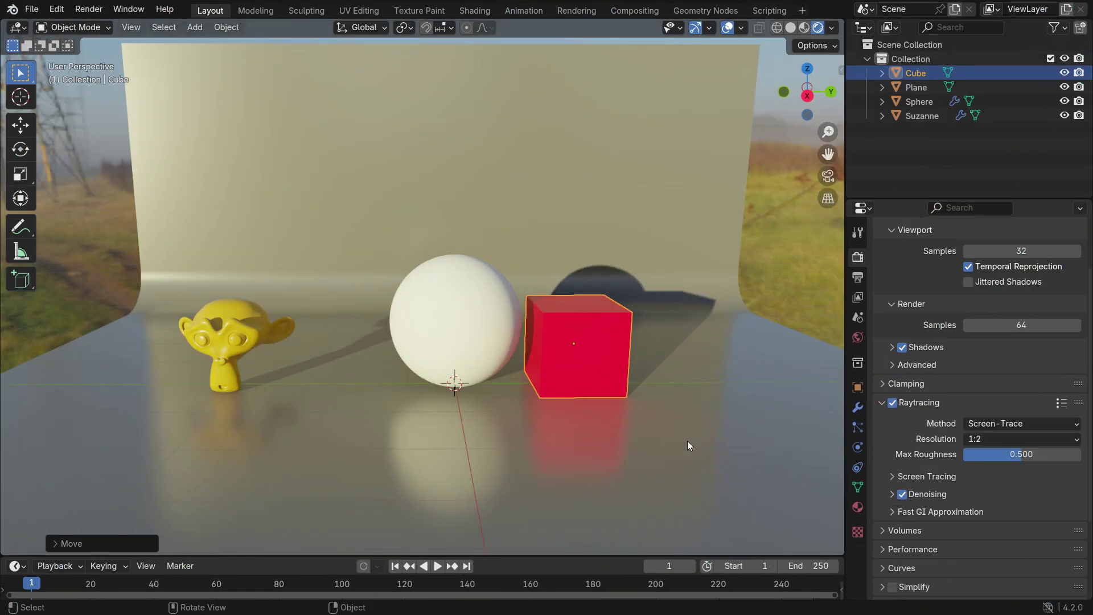
left_click(855, 338)
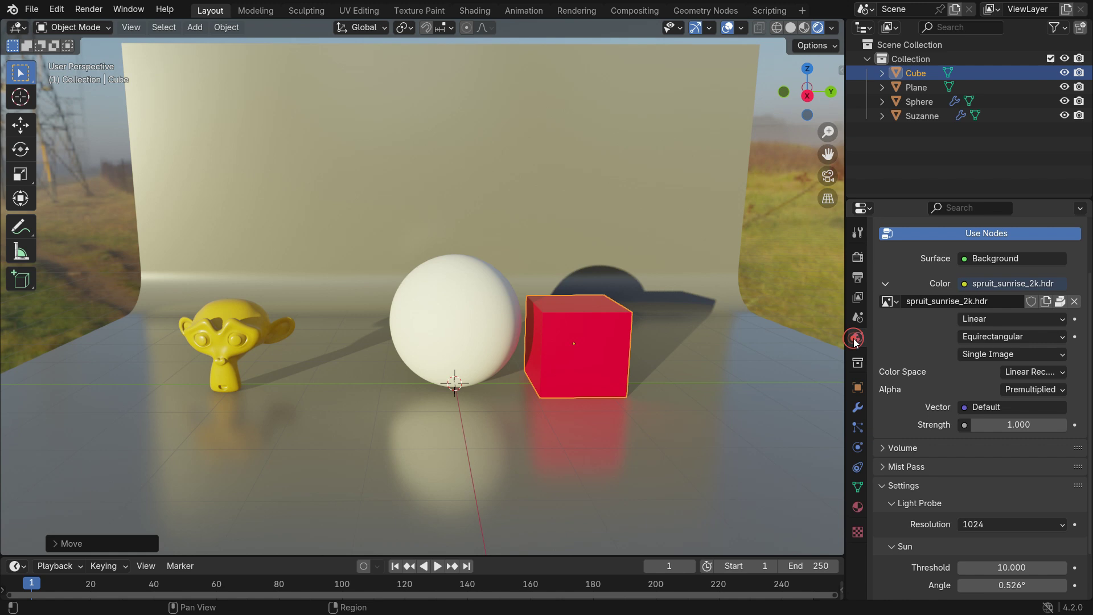
left_click(1029, 424)
type("0")
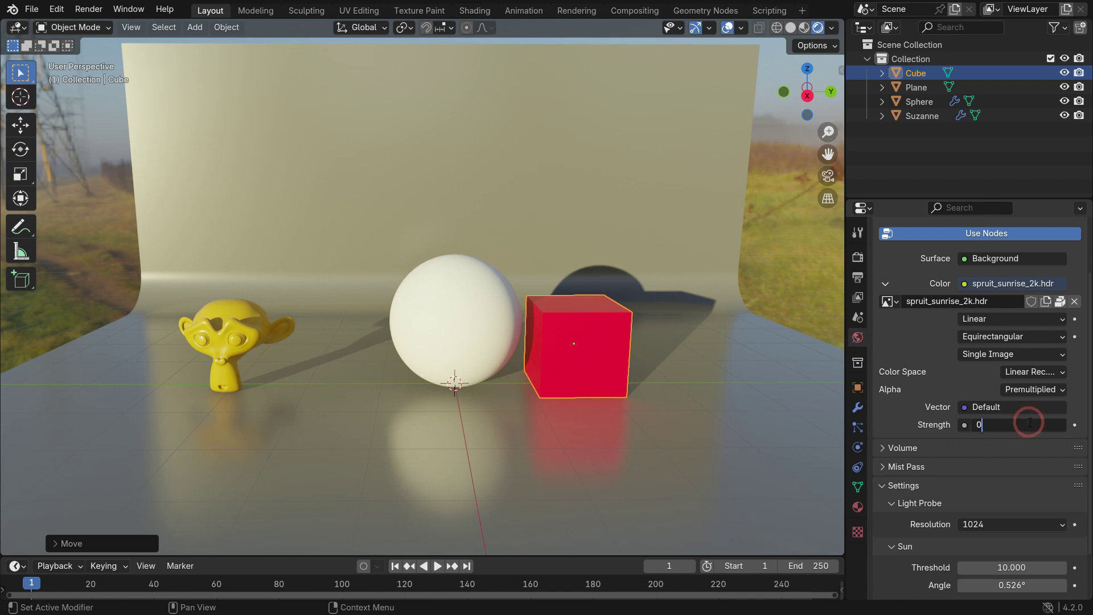
type(".01")
key("Return")
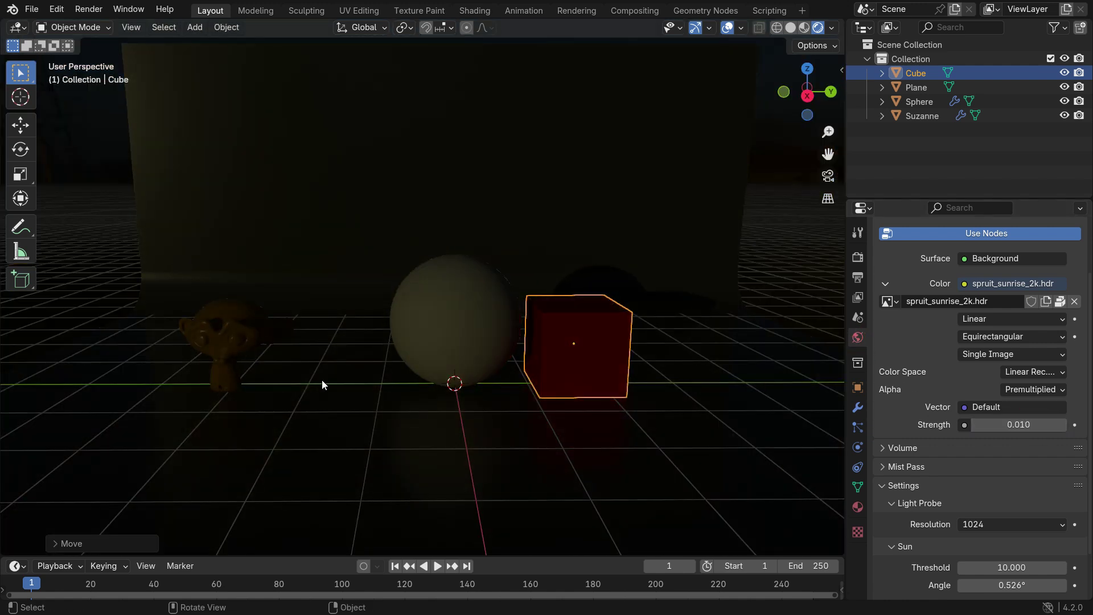
Give Suzanne's material a magenta Emission color with Strength 5.9
left_click(241, 324)
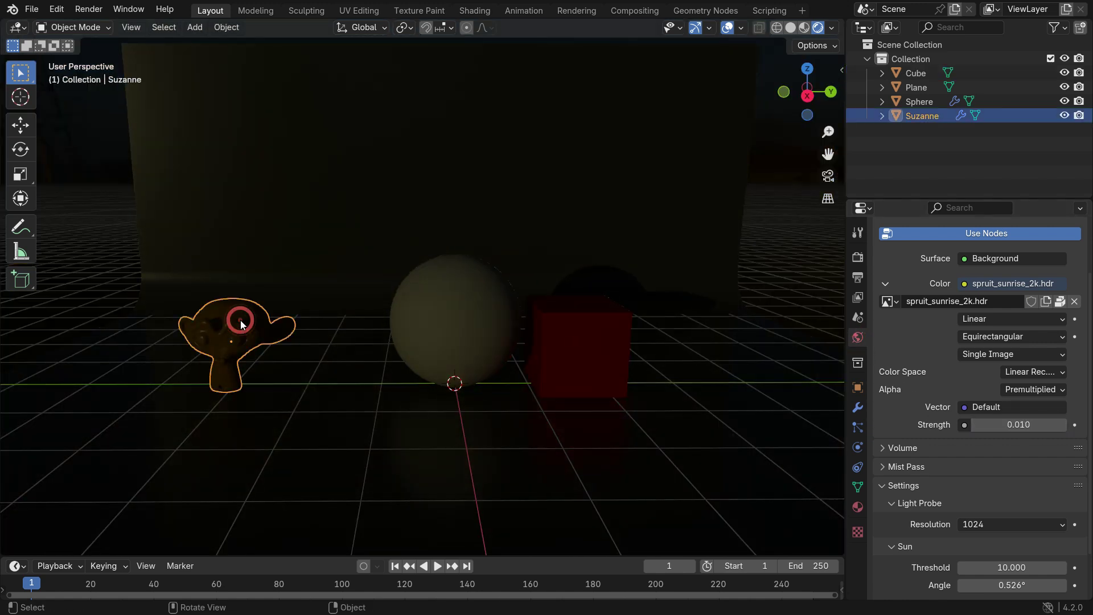
left_click(857, 507)
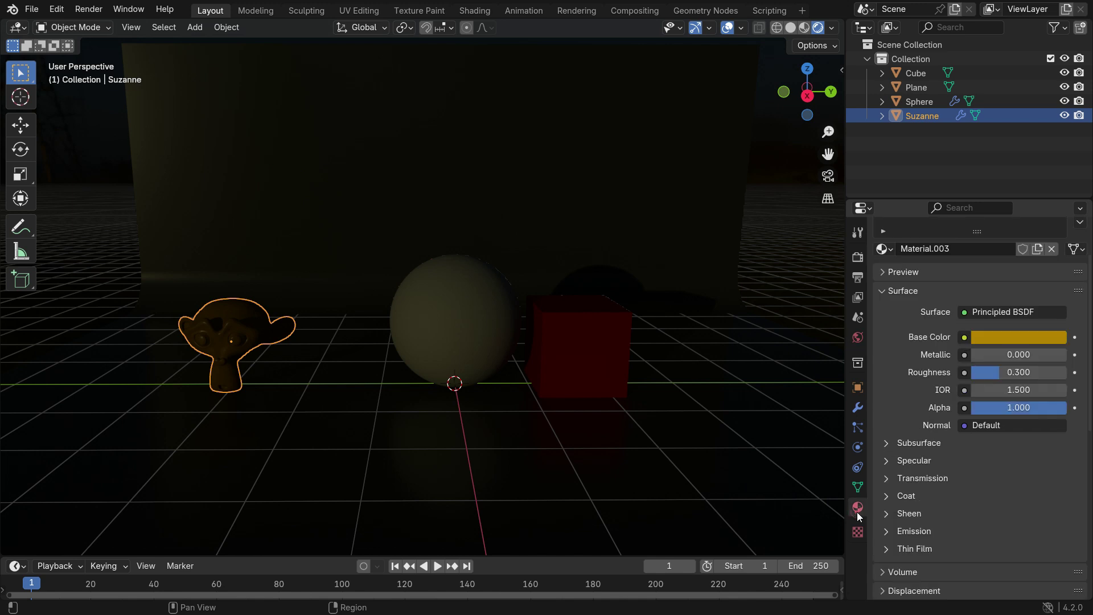
left_click(910, 529)
scroll(910, 528, "down", 5)
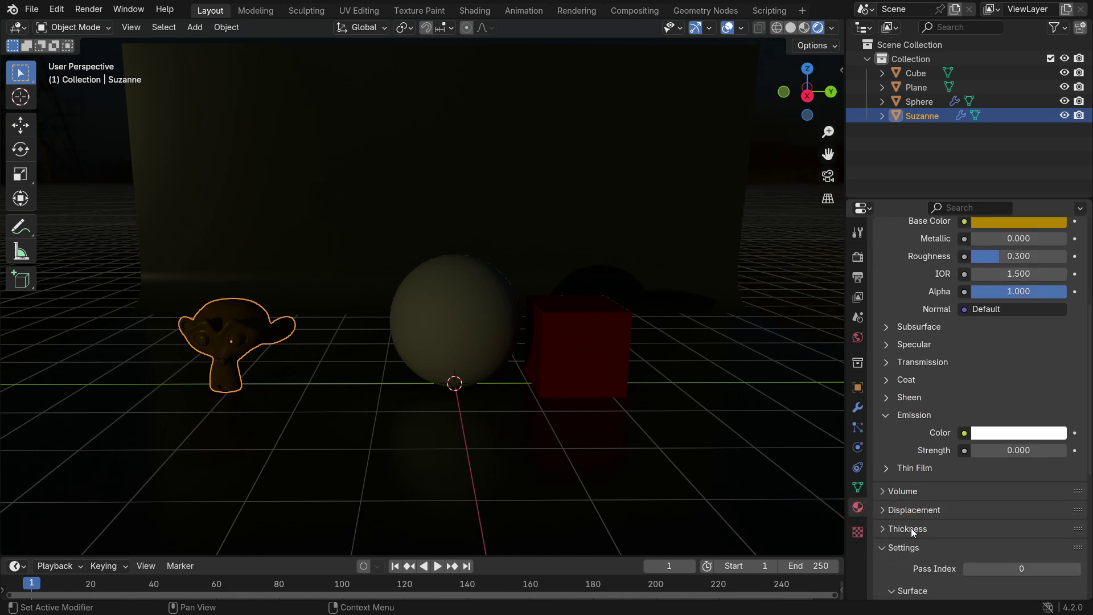
left_click(1018, 435)
left_click_drag(968, 383, 1025, 383)
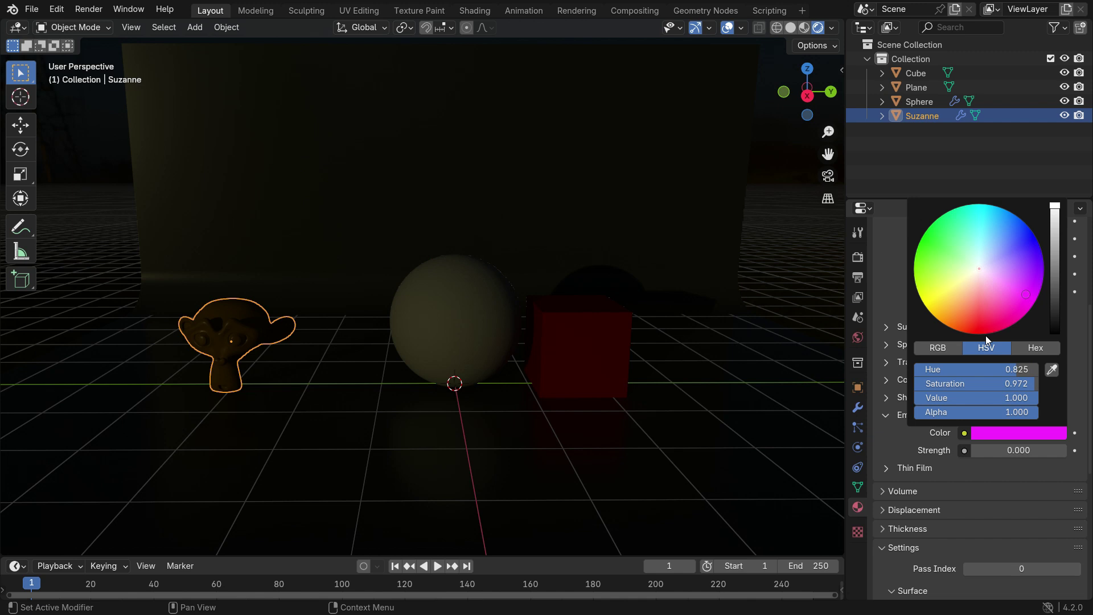
left_click_drag(977, 455, 1042, 450)
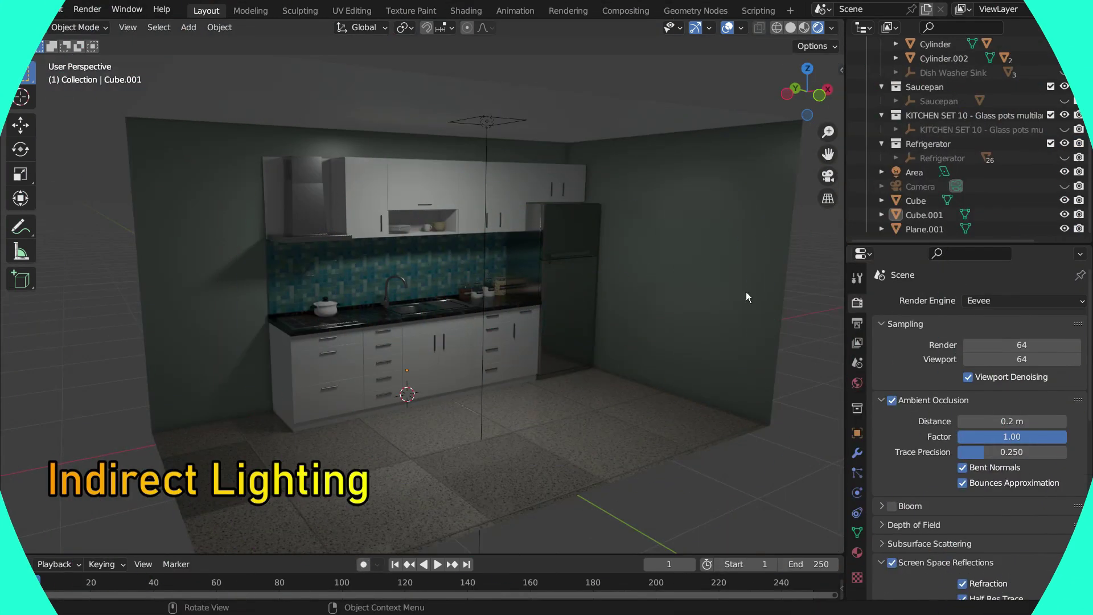
left_click(995, 299)
Render the kitchen in Cycles and select its glowing LED strip
left_click(995, 347)
middle_click_drag(647, 343, 398, 298)
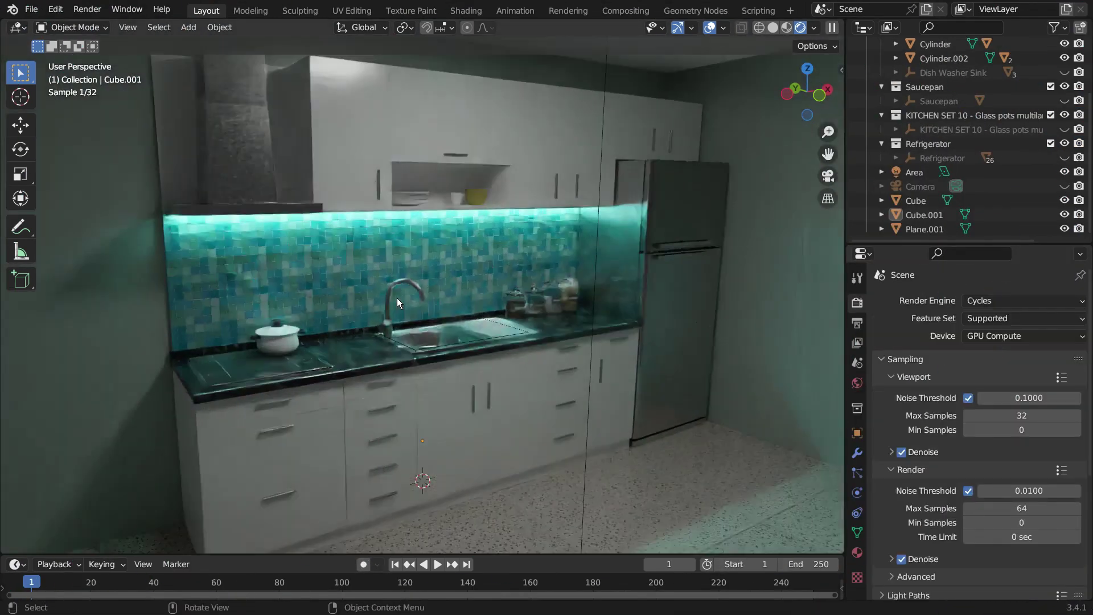
left_click(388, 225)
scroll(421, 240, "down", 3)
middle_click_drag(422, 240, 499, 483)
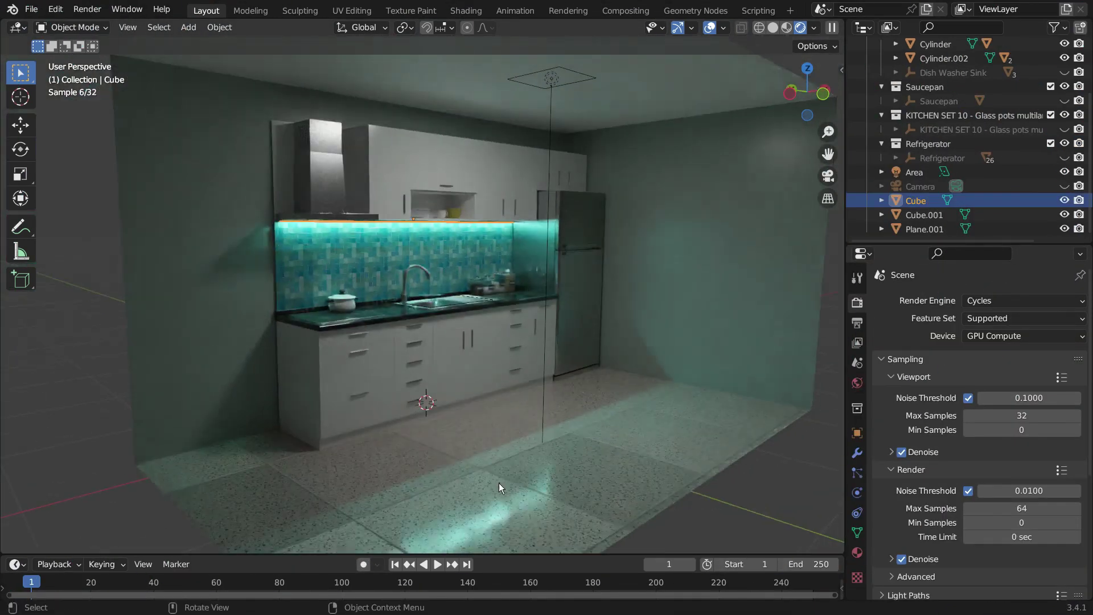
Select the room box, switch the render engine back to Eevee, and begin moving Suzanne
left_click(687, 308)
left_click(991, 300)
left_click(984, 314)
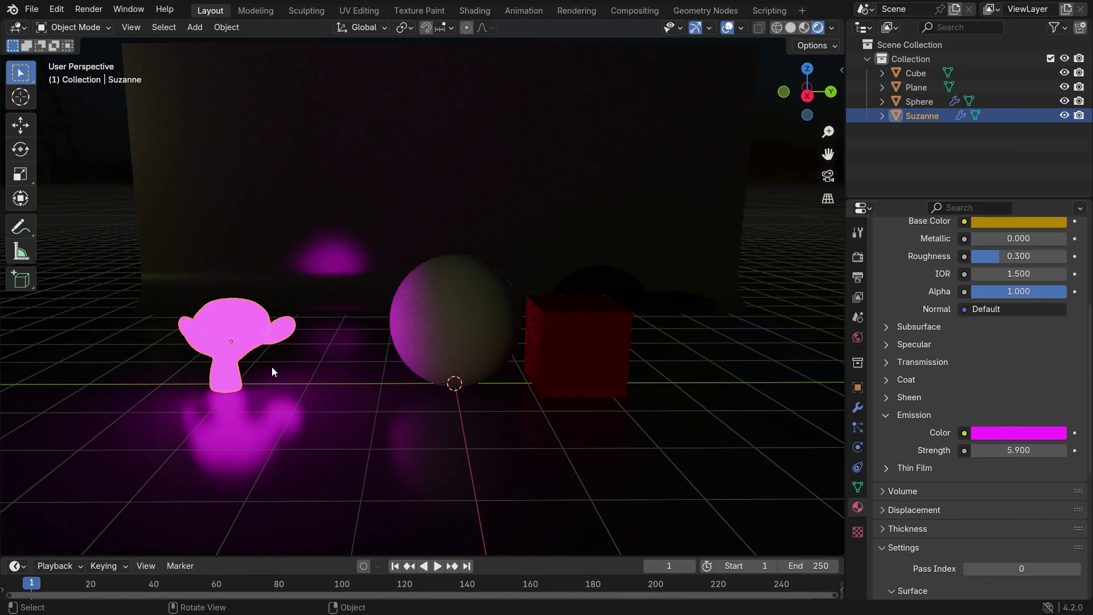
key("g")
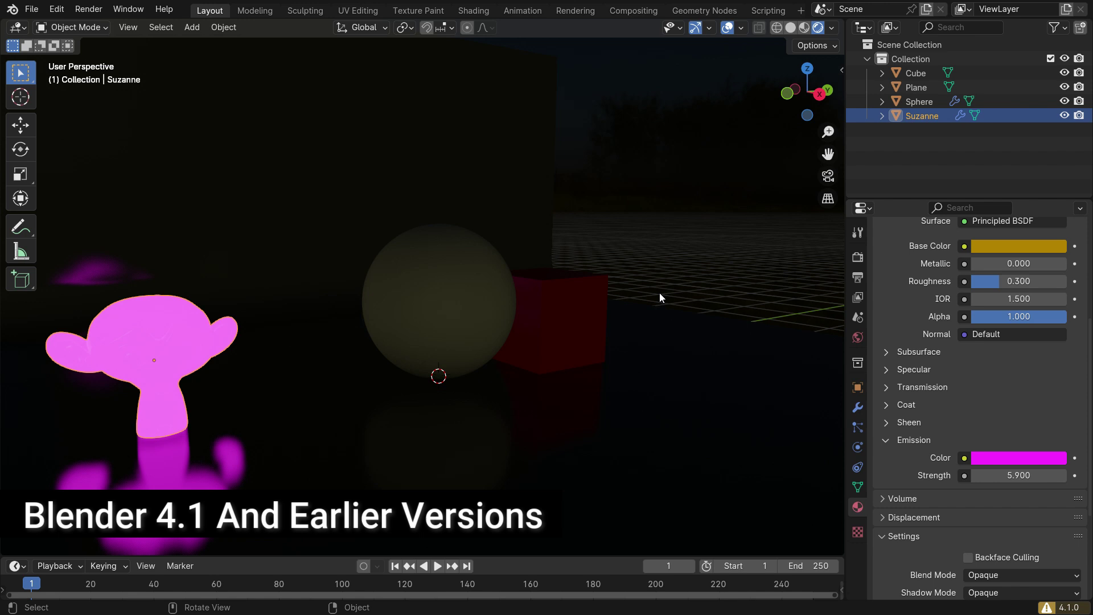
Enable Bloom in the render settings and tune its radius to about 5
left_click(857, 257)
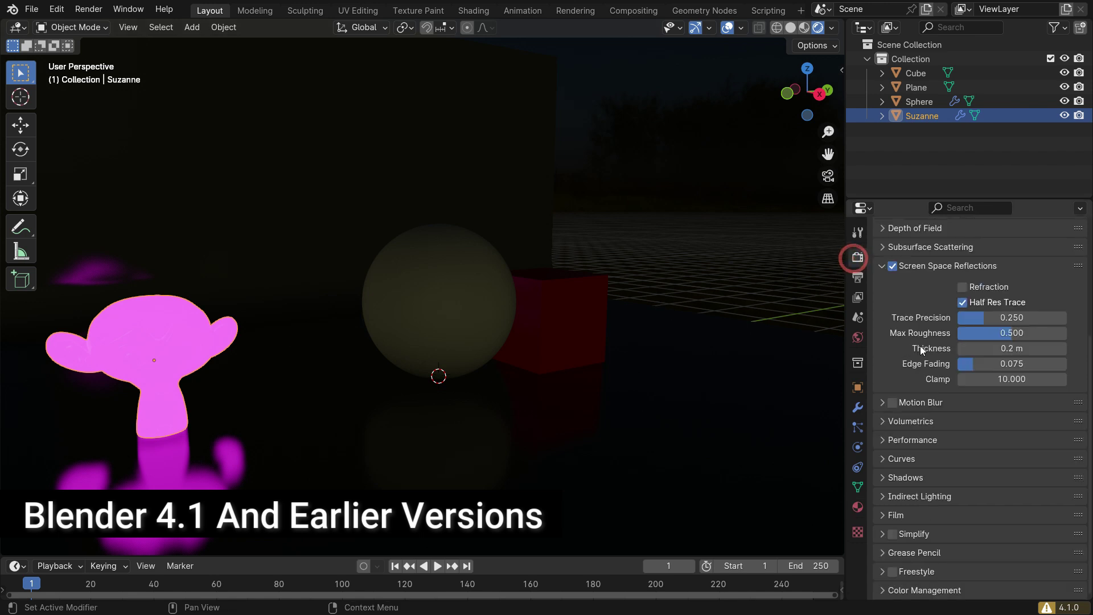
scroll(927, 360, "up", 5)
left_click(893, 355)
left_click(882, 354)
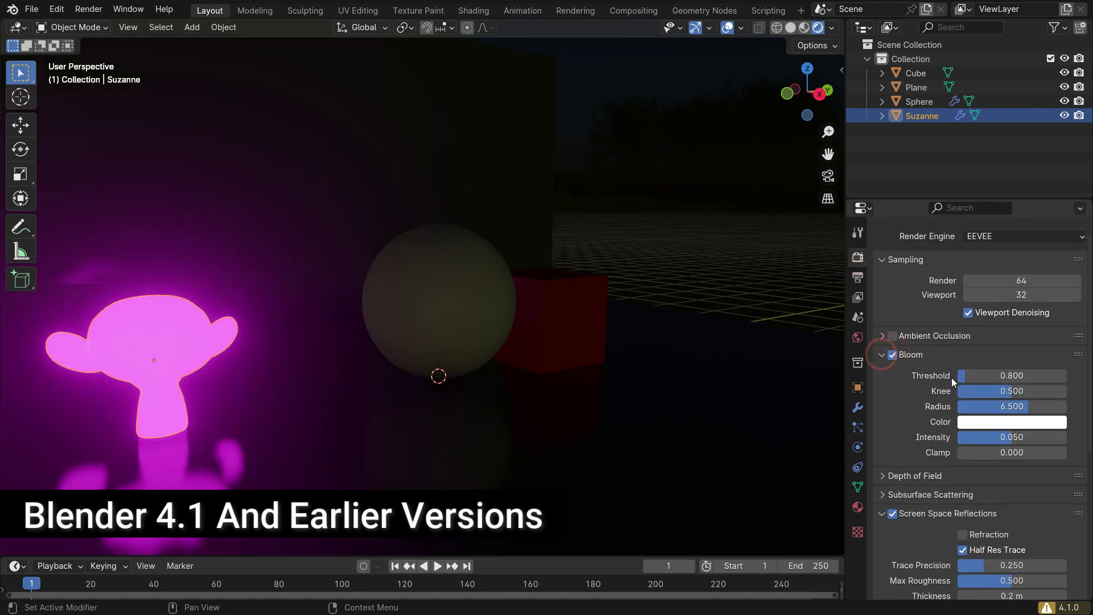
left_click_drag(1062, 406, 1032, 406)
left_click_drag(1003, 405, 1030, 406)
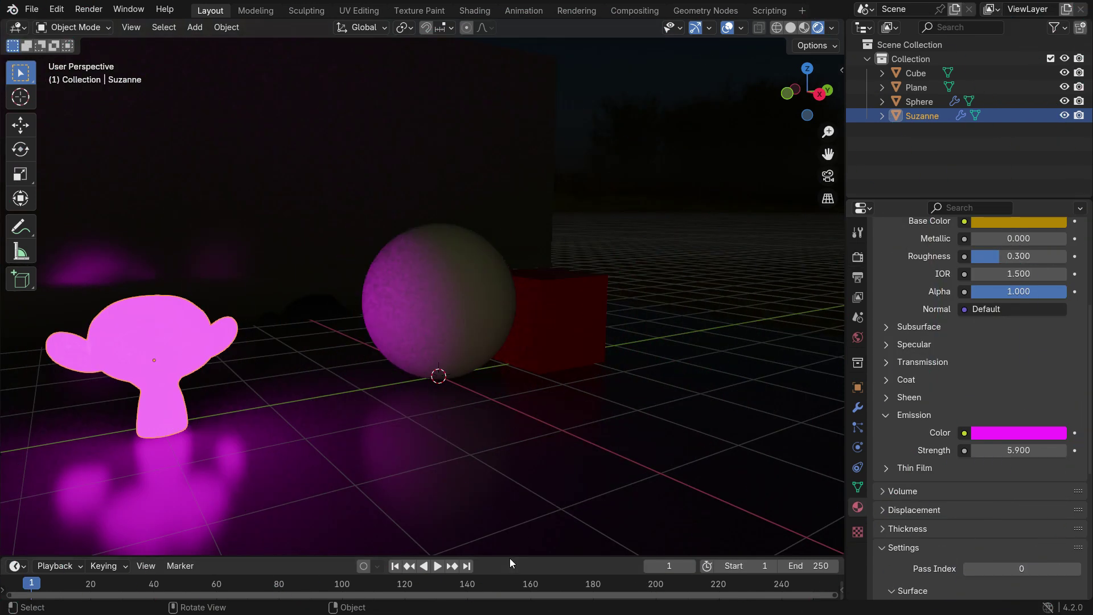
Turn the enlarged lower area into the Compositor with Use Nodes enabled
left_click_drag(510, 556, 516, 363)
left_click(17, 374)
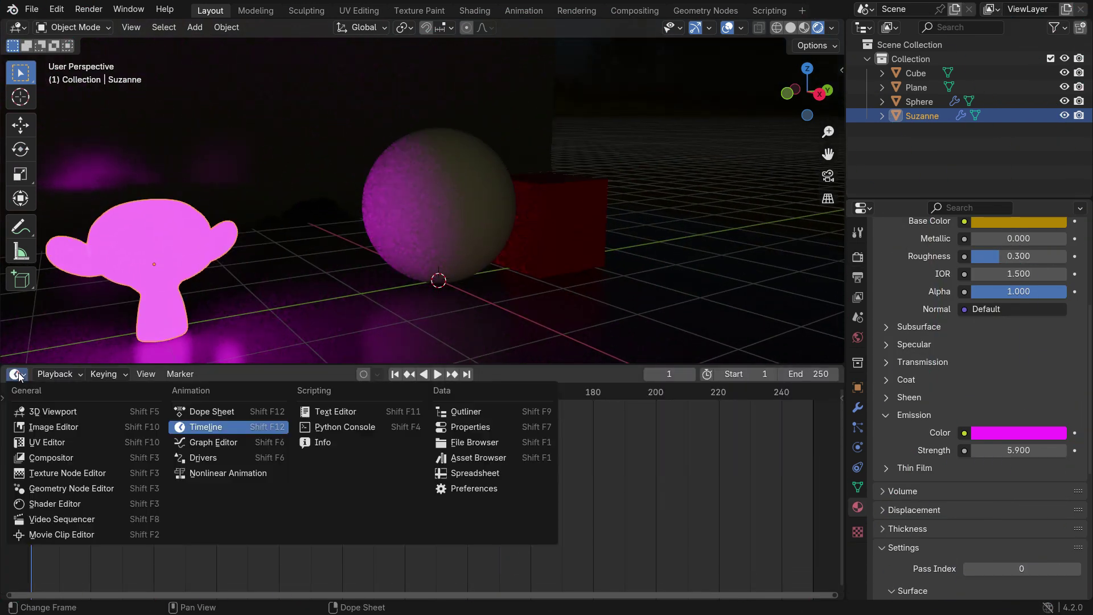
left_click(51, 457)
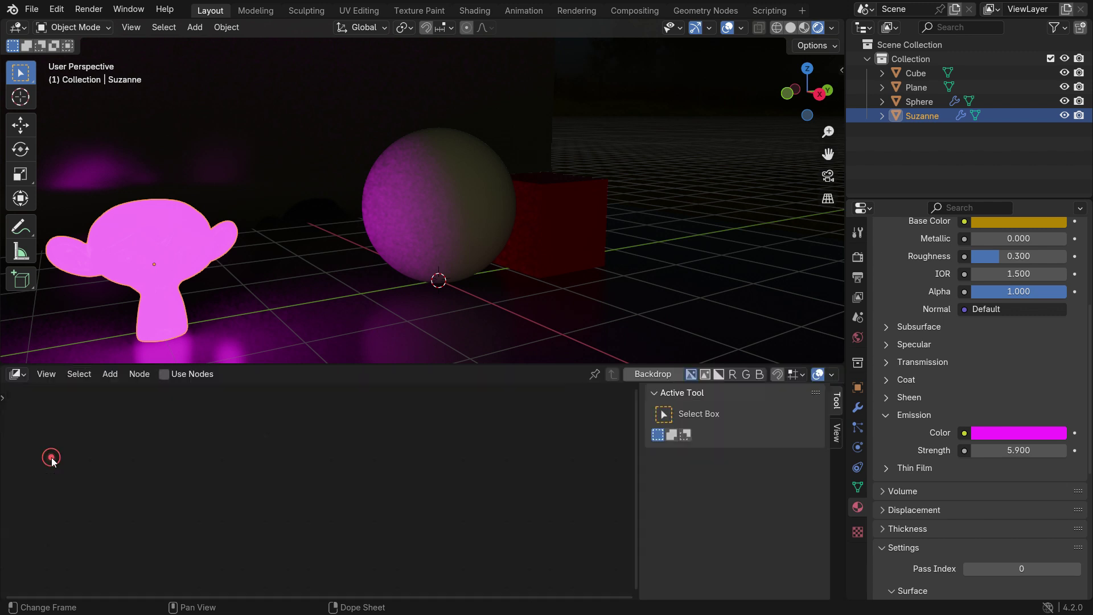
left_click(168, 376)
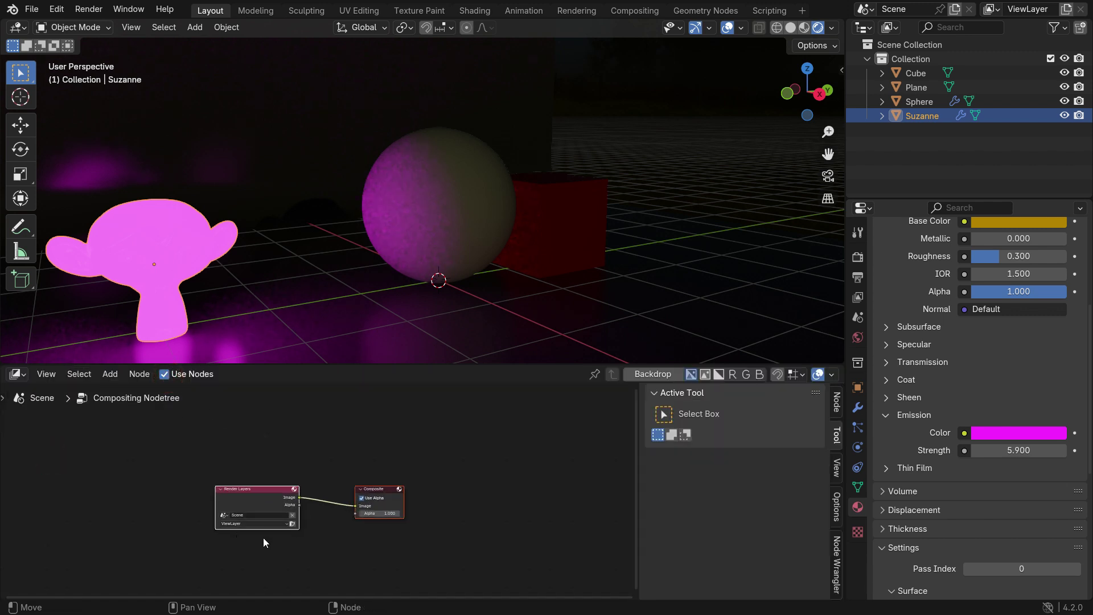
Insert a Glare node between Render Layers and Composite
key("shift+a")
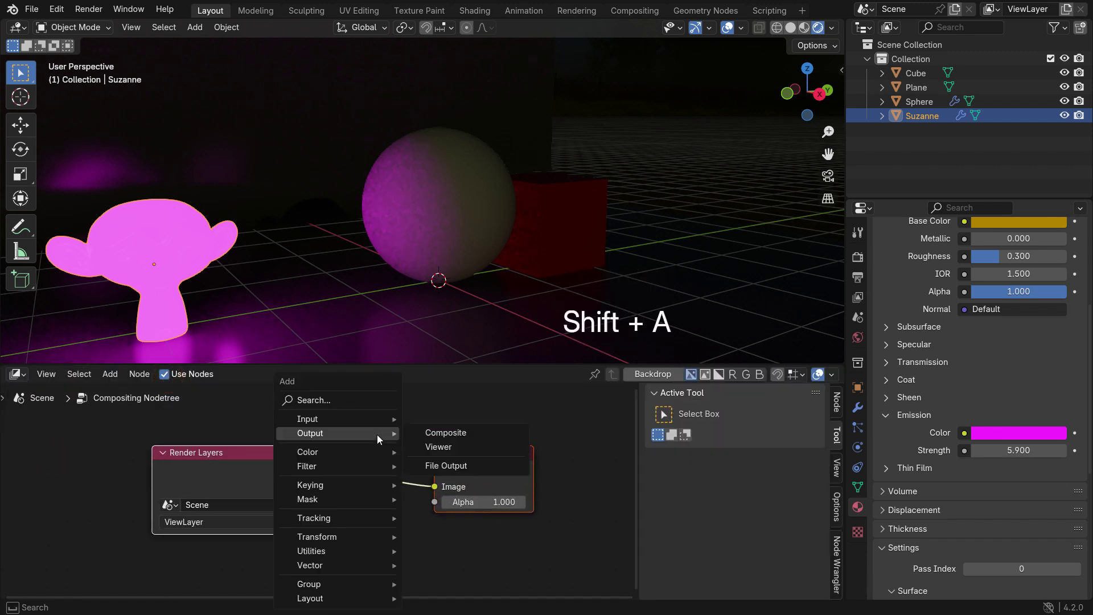
left_click(347, 395)
type("glare")
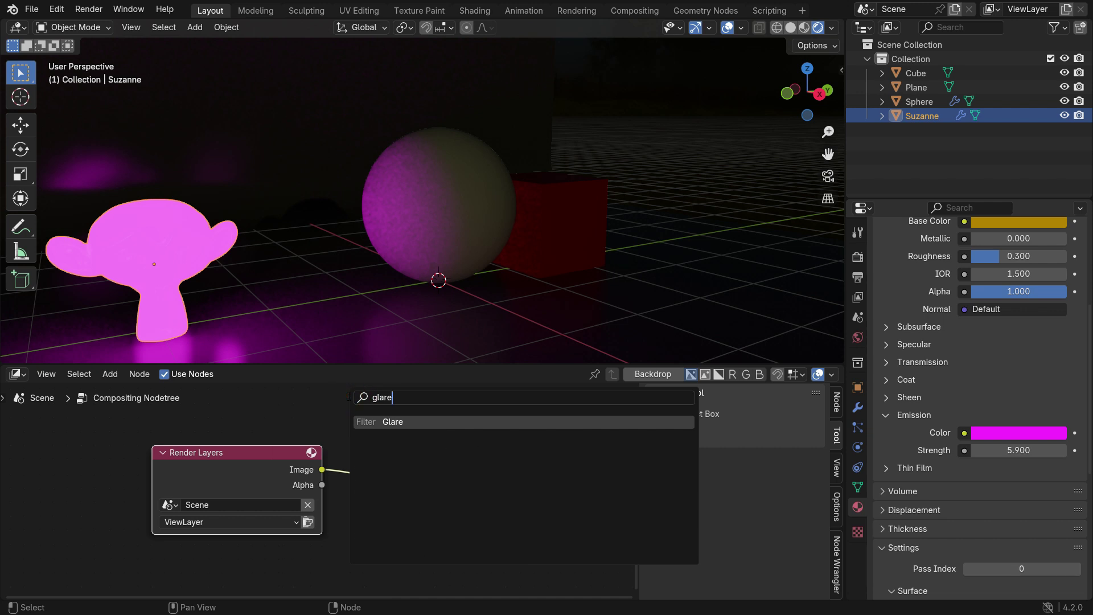
key("Return")
left_click(336, 406)
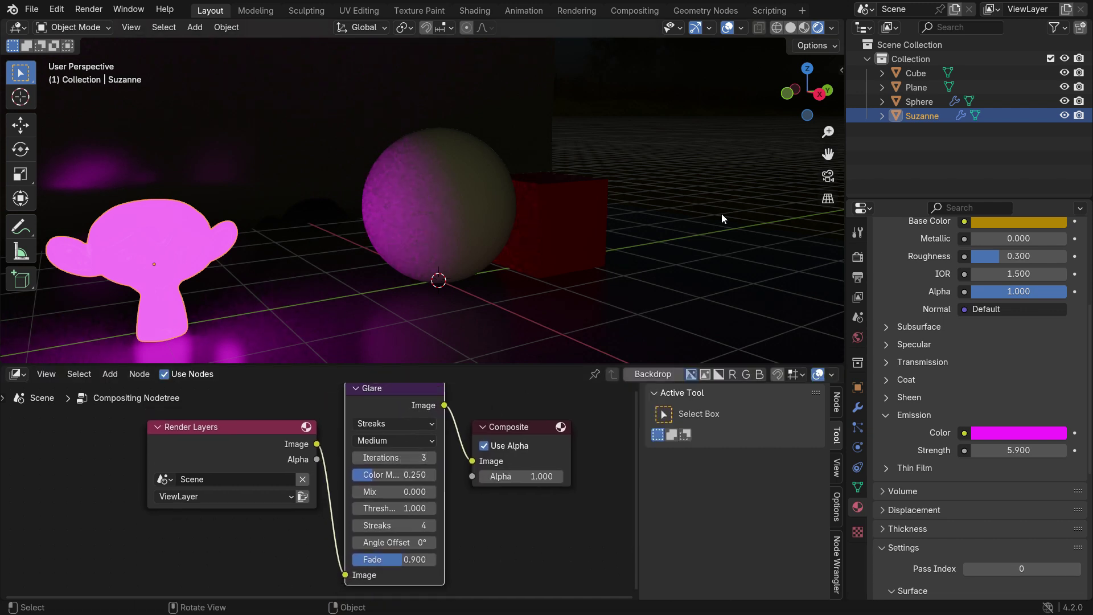
left_click(831, 28)
Set the viewport compositor to Always and change the Glare type to Bloom
left_click(886, 238)
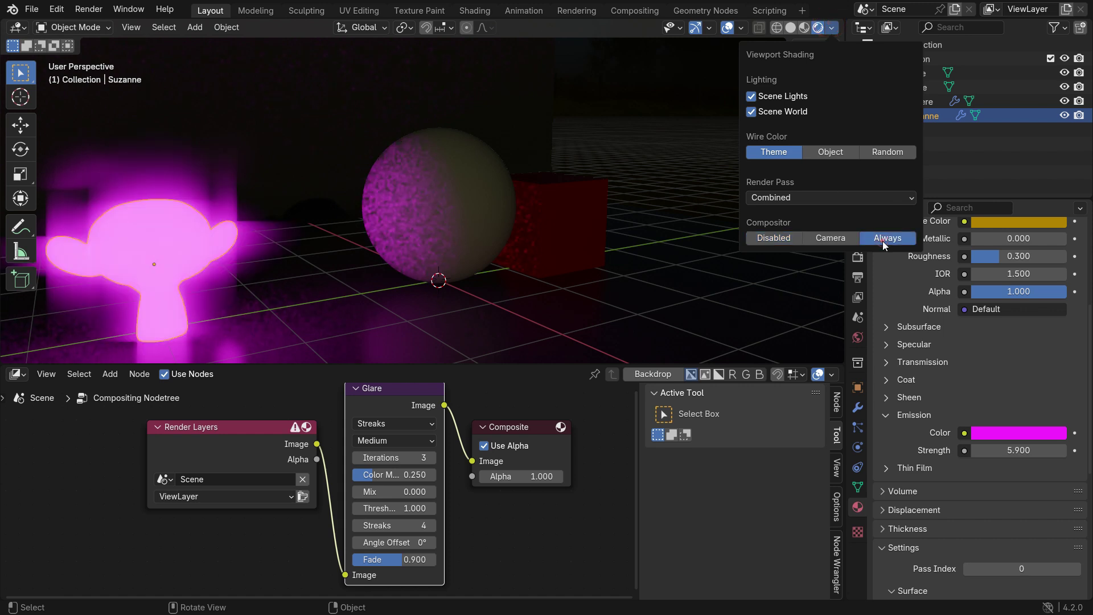
scroll(380, 412, "up", 1)
left_click(388, 423)
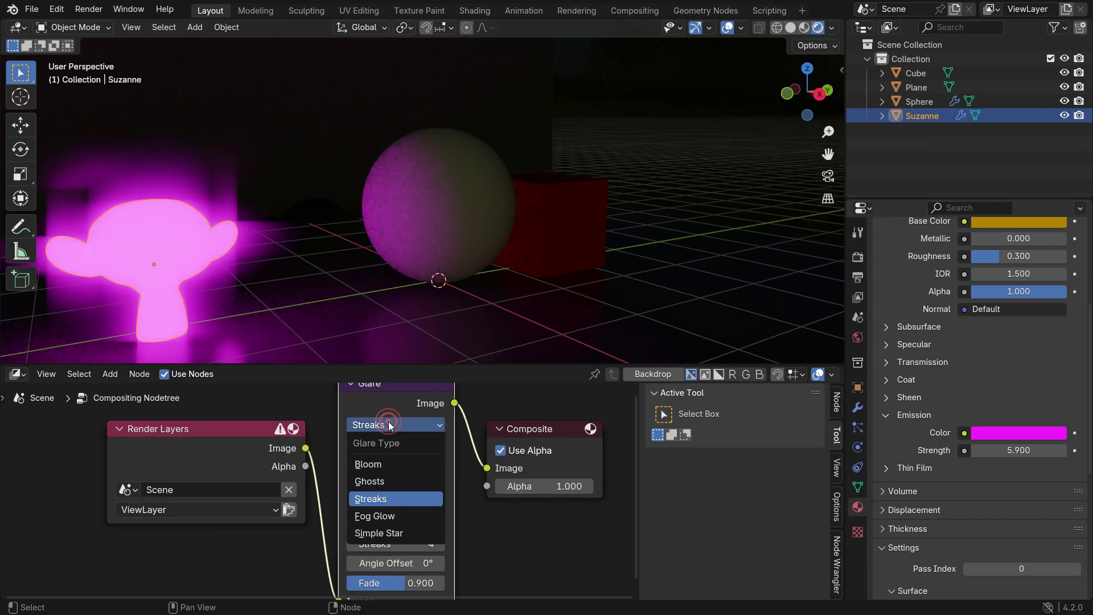
left_click(384, 470)
middle_click_drag(364, 261, 336, 336)
scroll(401, 506, "up", 1)
Keep the glare Size at 8 and lower Suzanne's emission strength to 1.5
mouse_move(398, 503)
left_mouse_down()
mouse_move(388, 504)
mouse_move(399, 504)
left_mouse_up()
left_click_drag(1019, 450, 1013, 450)
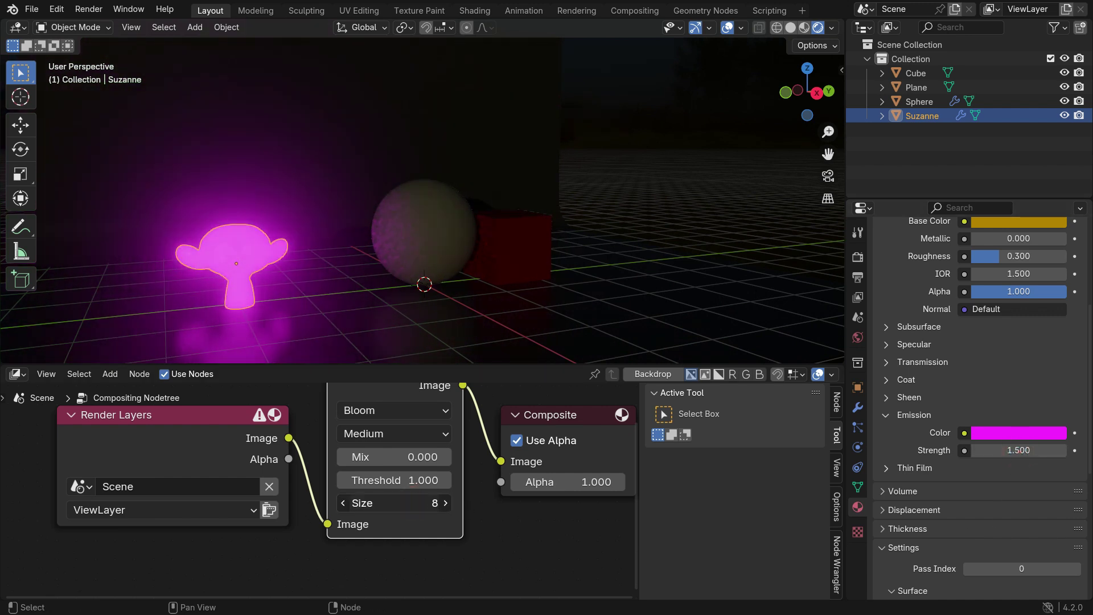
scroll(340, 277, "down", 2)
scroll(342, 270, "up", 2)
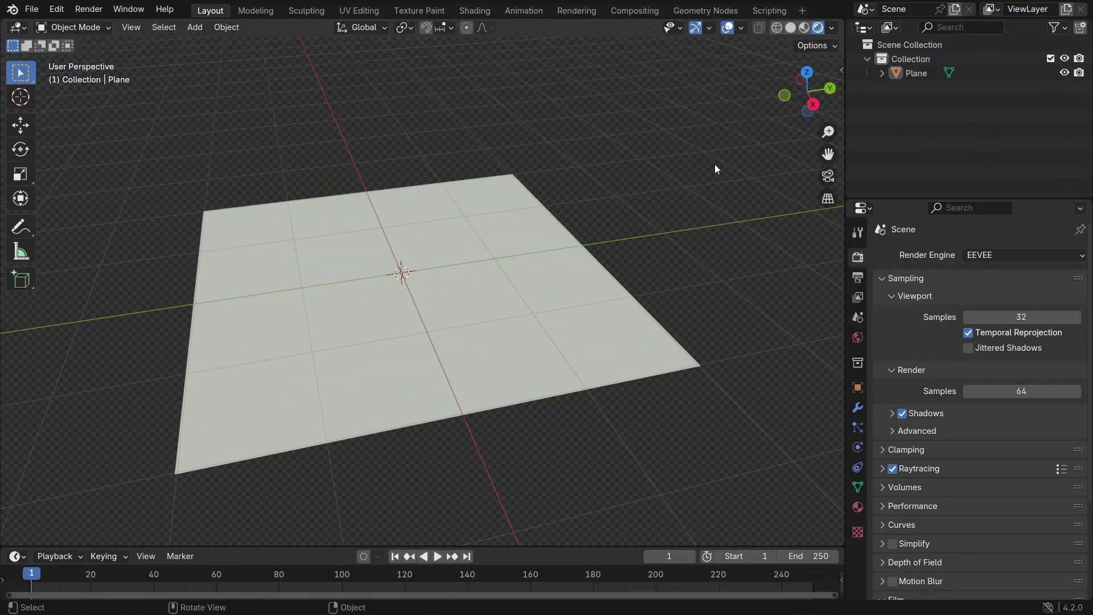
Select the plane, show the Shader Editor below, and give the plane a new material
left_click(469, 251)
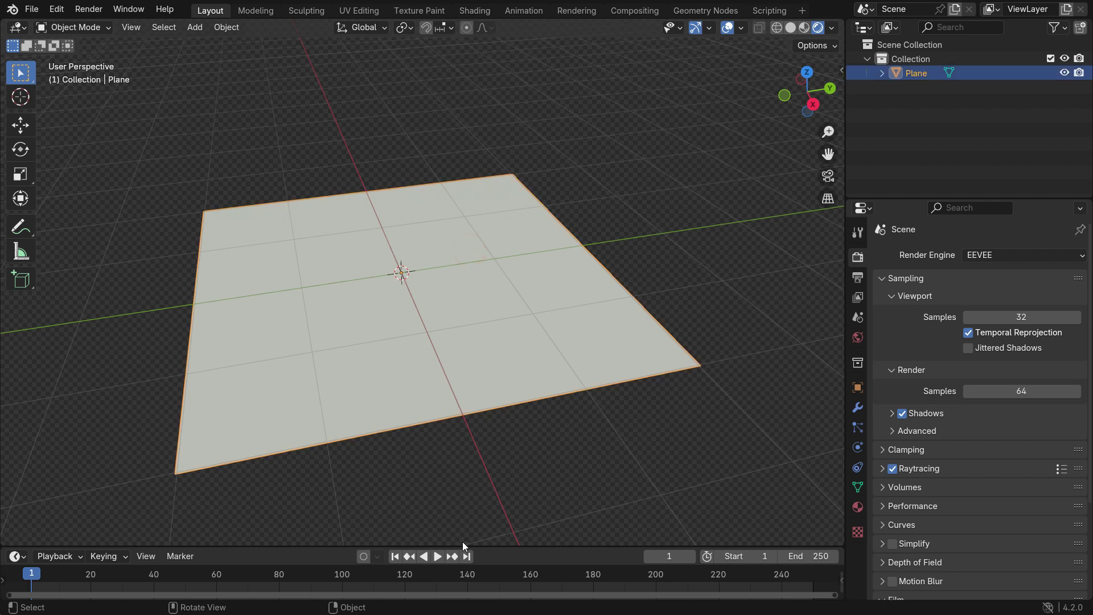
left_click_drag(462, 543, 462, 379)
left_click(17, 390)
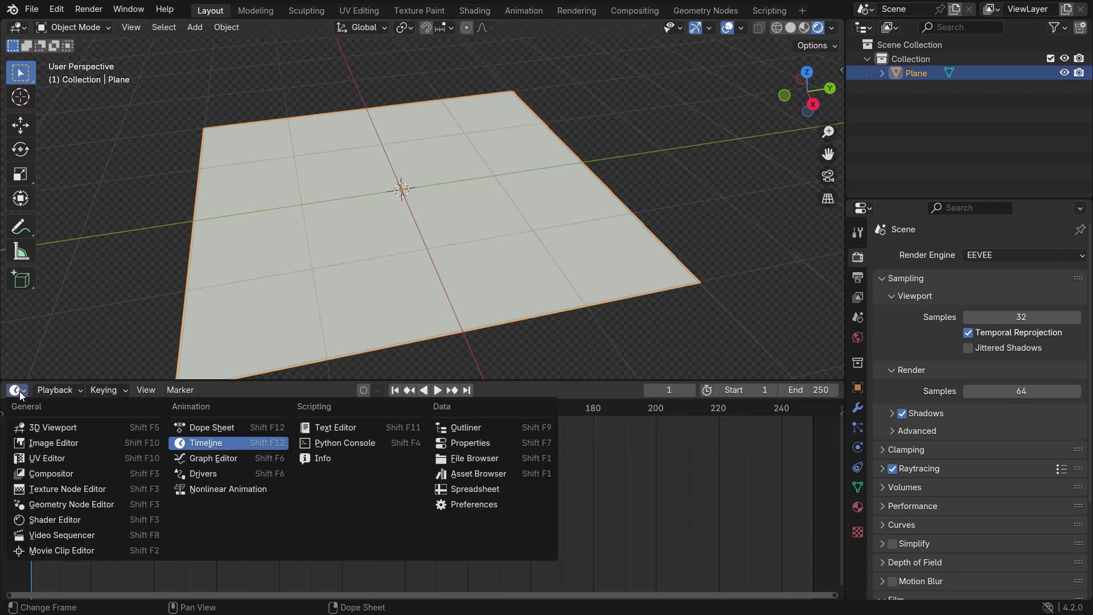
left_click(68, 517)
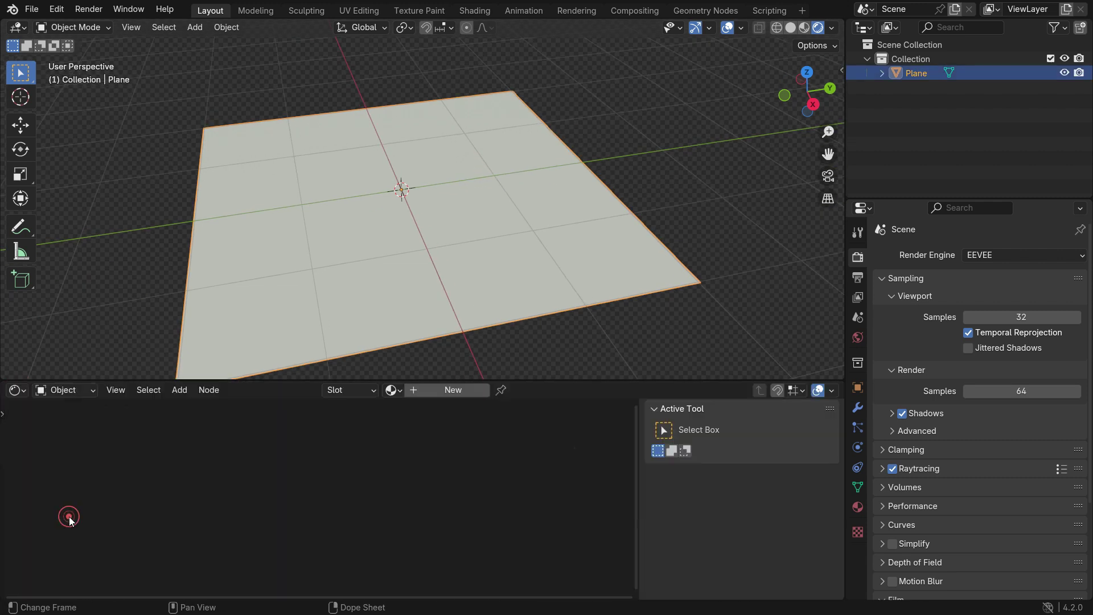
left_click(434, 397)
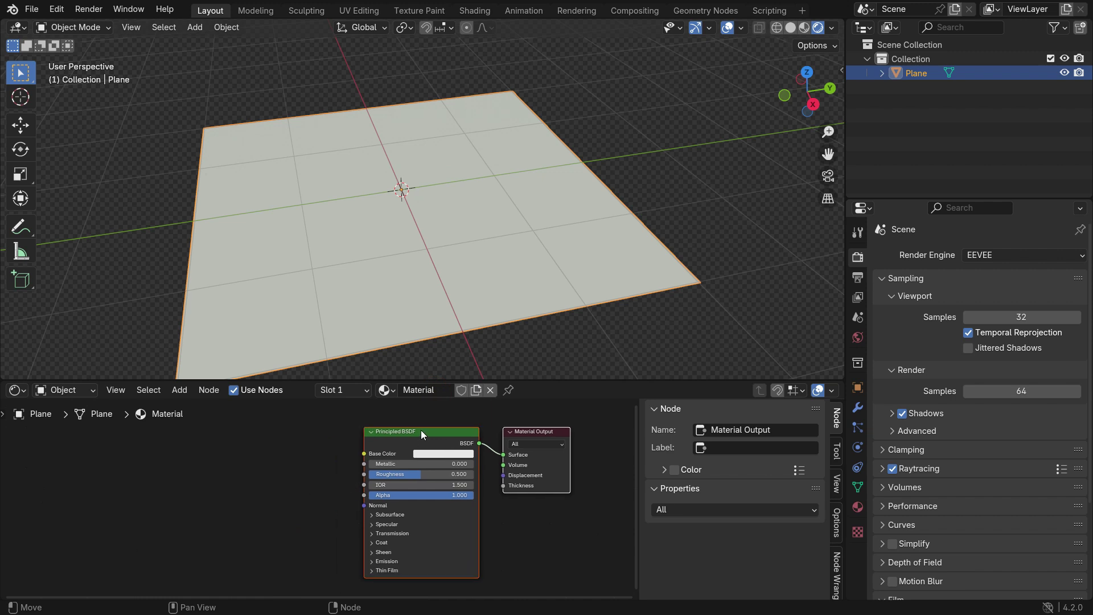
left_click(422, 433)
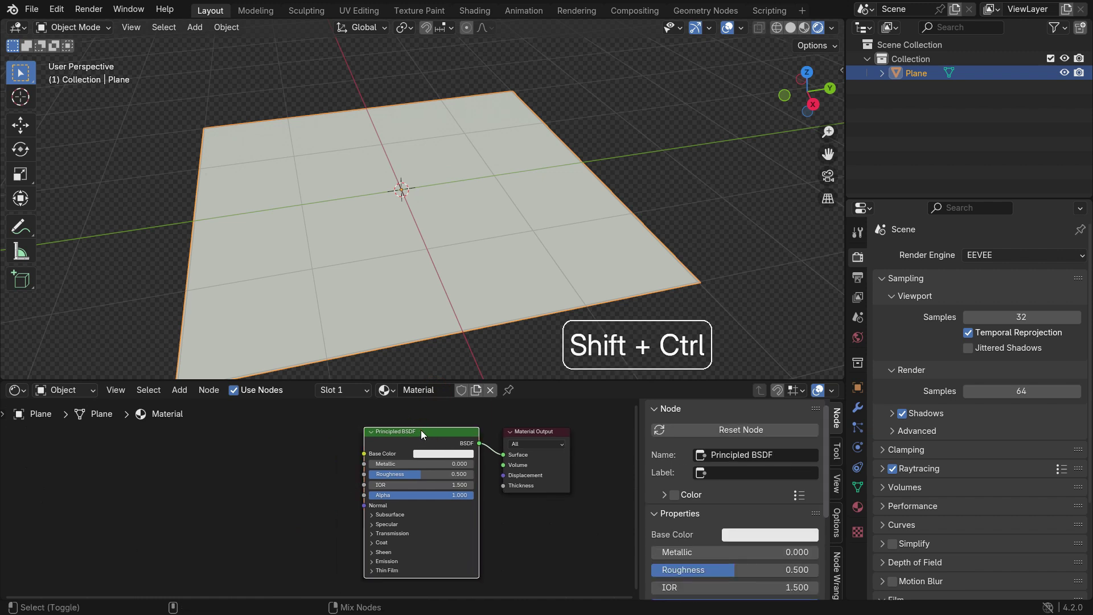
Load all dark_brick_wall_2k textures onto the Principled BSDF with Ctrl+Shift+T
key("ctrl+shift+t")
left_click(358, 244)
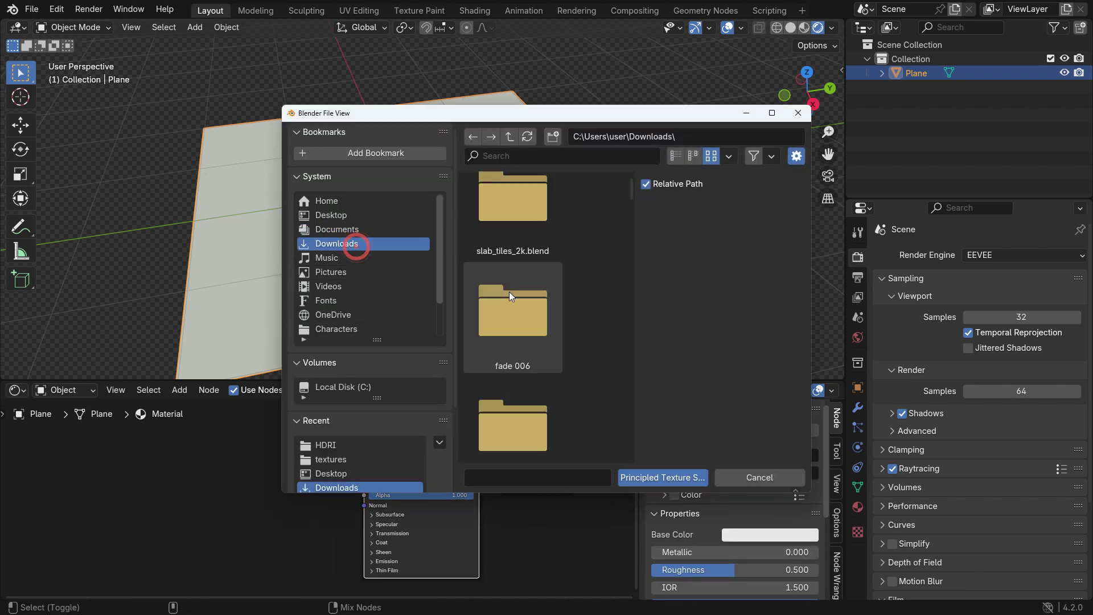
scroll(510, 296, "down", 3)
double_click(512, 301)
double_click(530, 243)
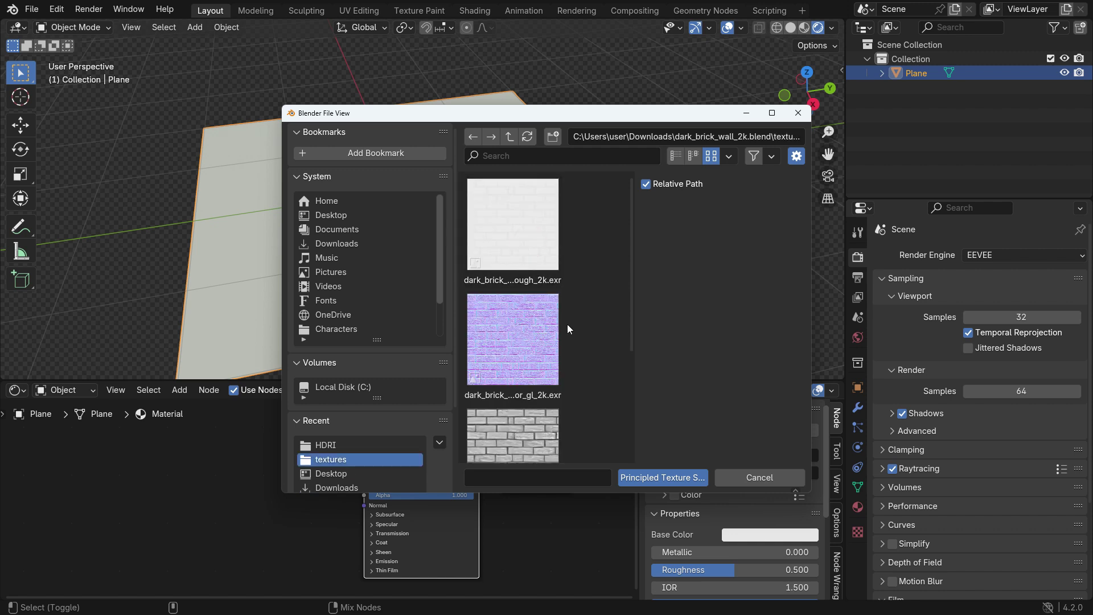
key("a")
left_click(662, 477)
Add a Simple Subdivision Surface modifier to the brick plane with viewport level 6
middle_click_drag(468, 496, 473, 456)
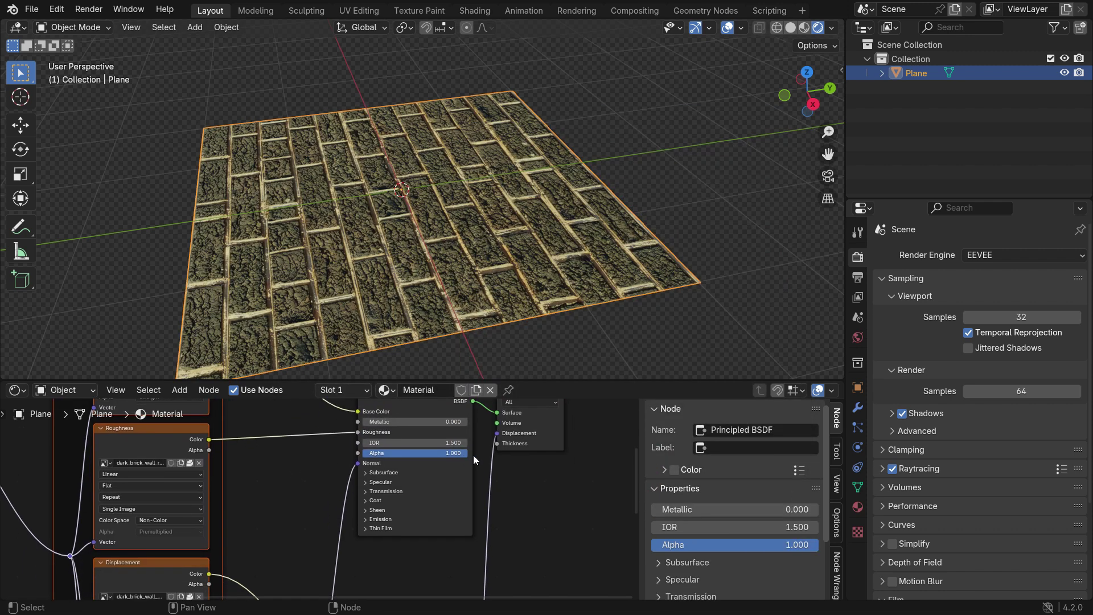
scroll(473, 455, "up", 3)
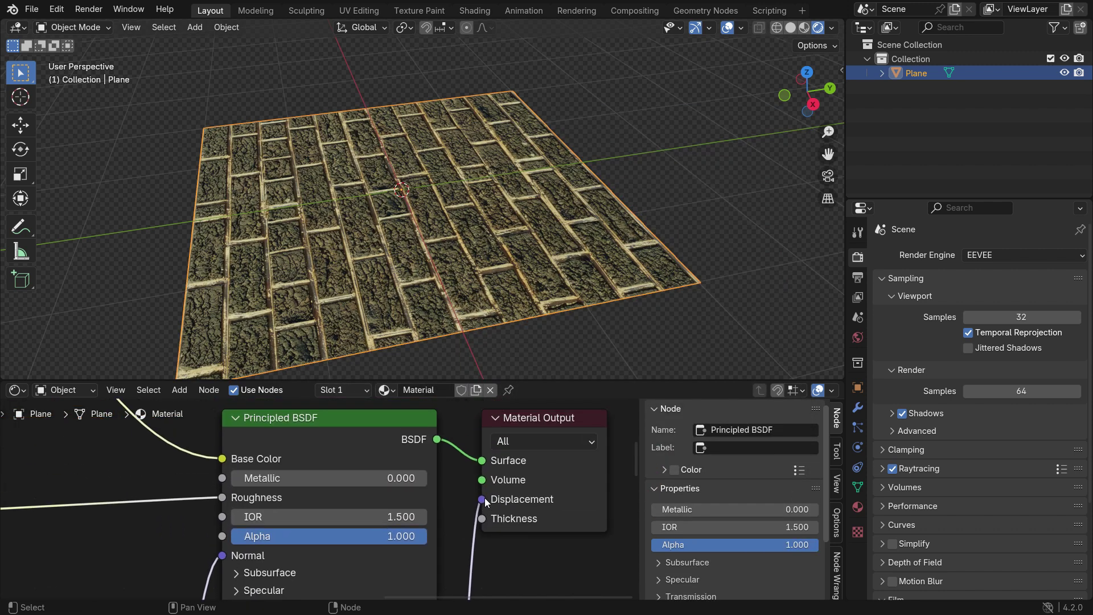
middle_click_drag(484, 338, 481, 310)
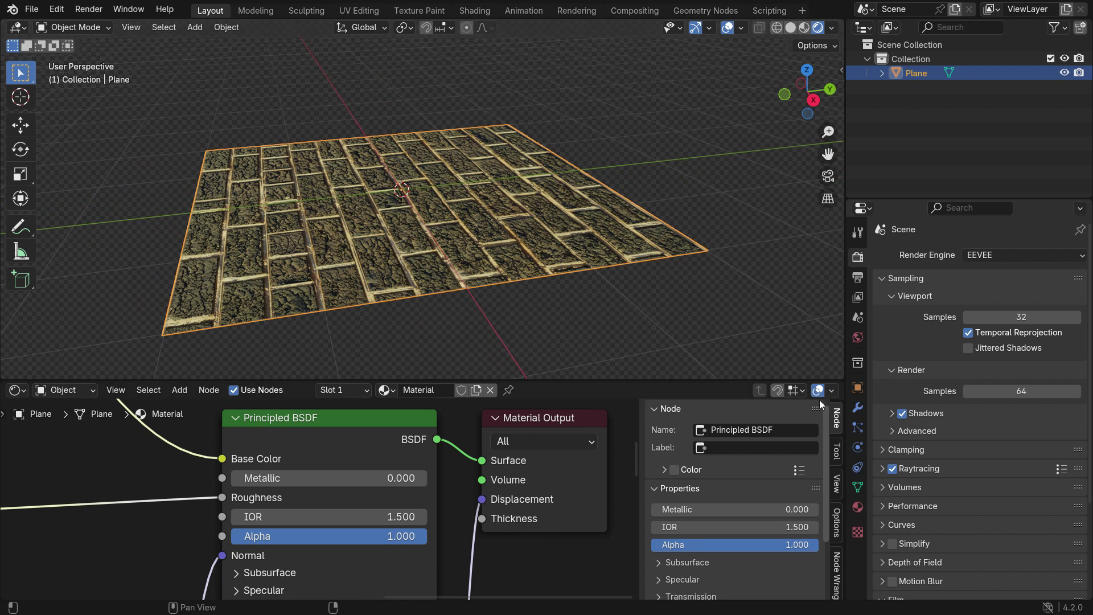
left_click(857, 408)
left_click(922, 250)
type("sub")
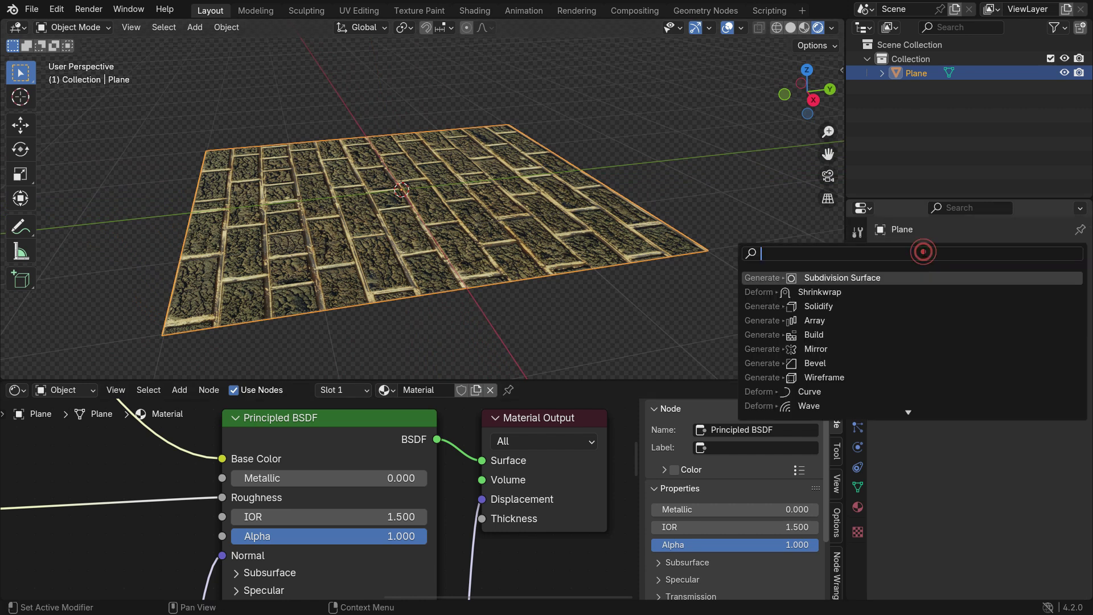
left_click(896, 278)
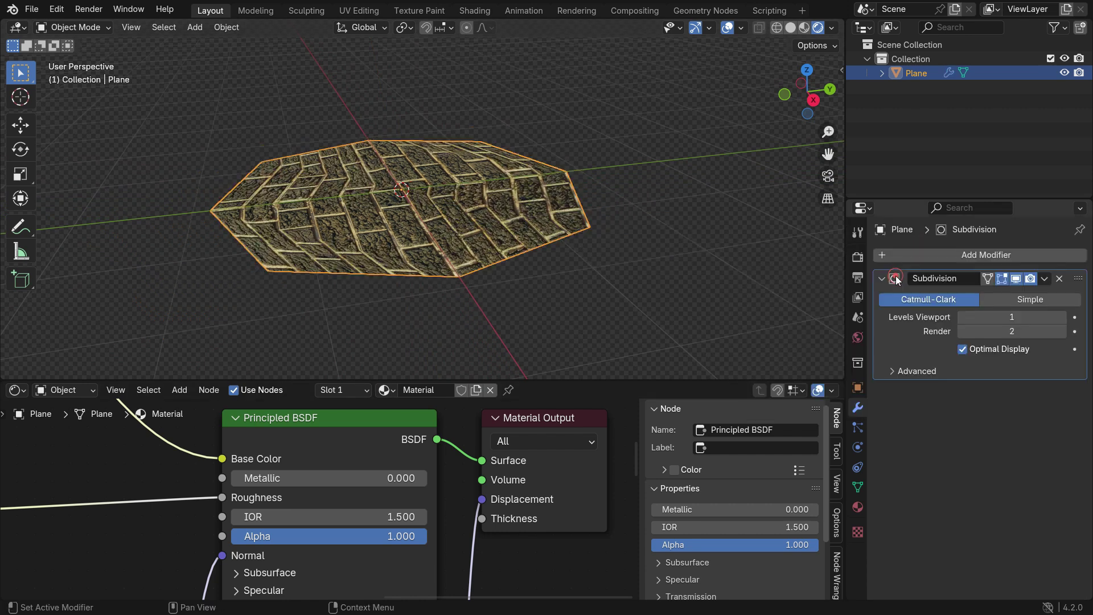
left_click(1026, 299)
left_click(1061, 317)
left_click(1061, 317)
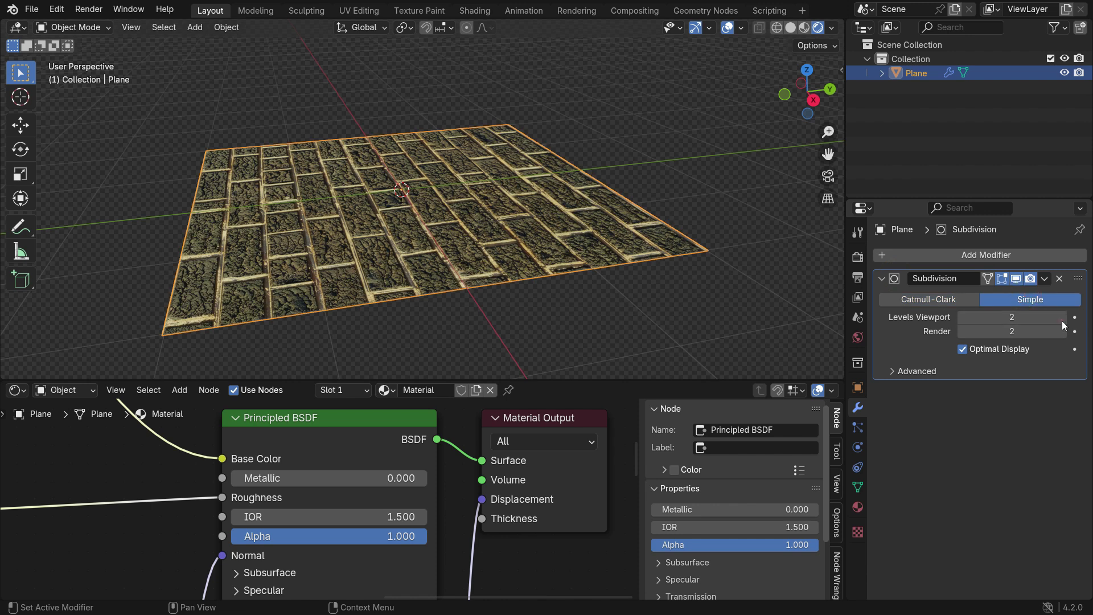
left_click(1061, 317)
left_click(1061, 317)
left_click(1061, 317)
Switch the brick material's surface displacement to Displacement and Bump and inspect the relief
left_click(857, 506)
scroll(903, 483, "down", 10)
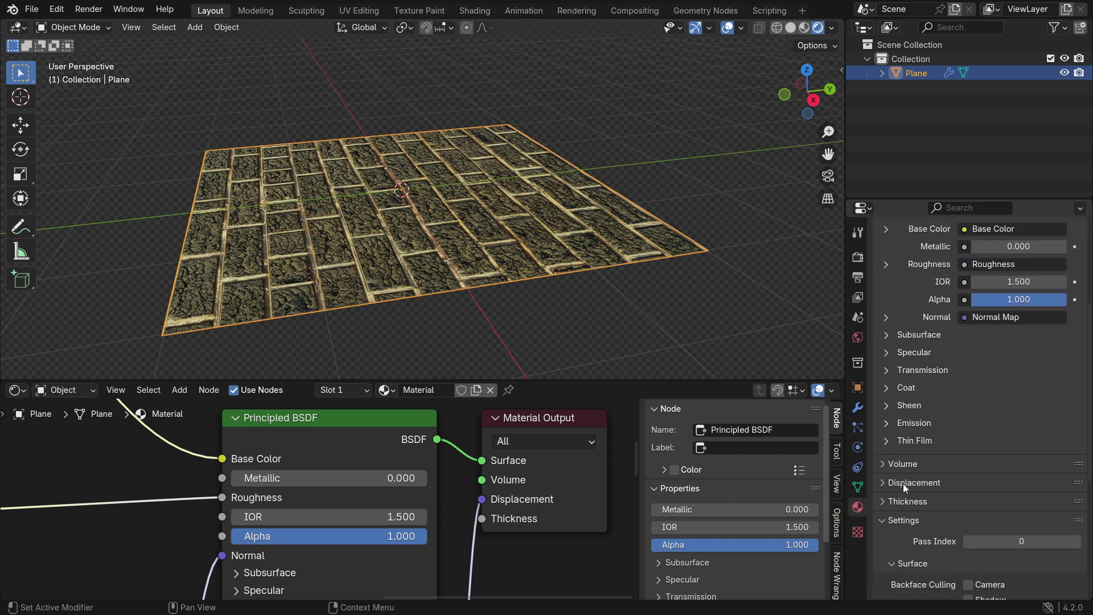
scroll(900, 477, "down", 4)
left_click(1010, 458)
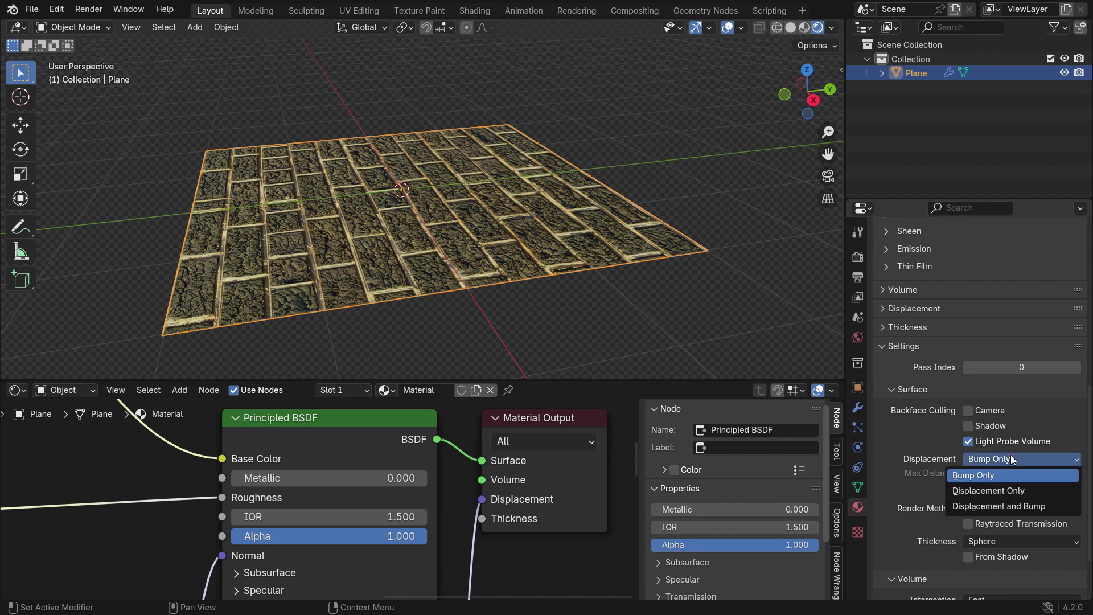
left_click(1033, 506)
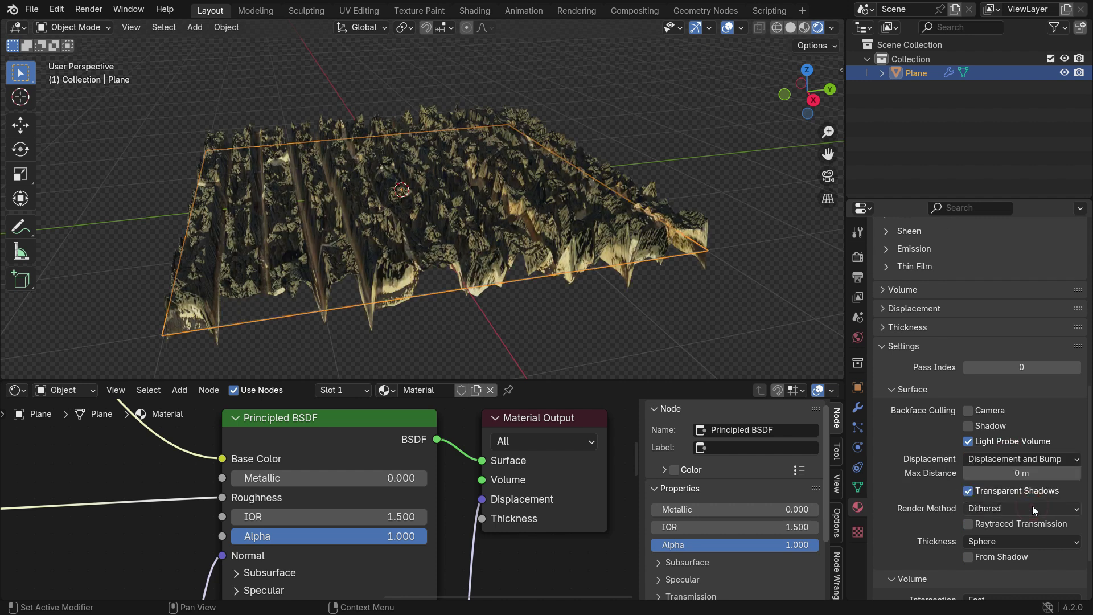
mouse_move(480, 254)
middle_mouse_down()
mouse_move(400, 257)
mouse_move(462, 241)
middle_mouse_up()
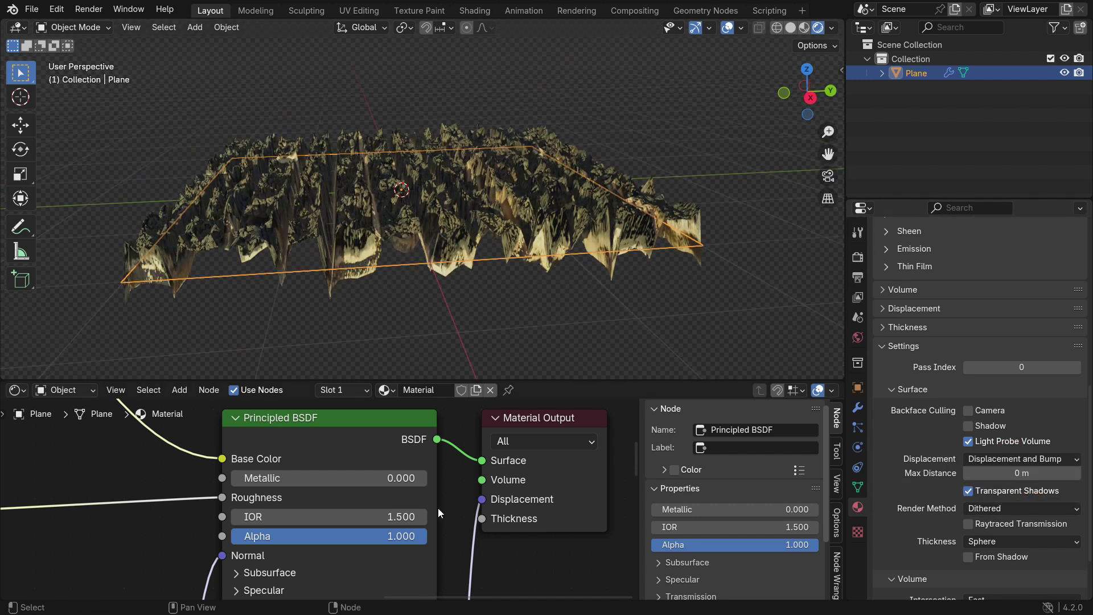
scroll(438, 512, "down", 7)
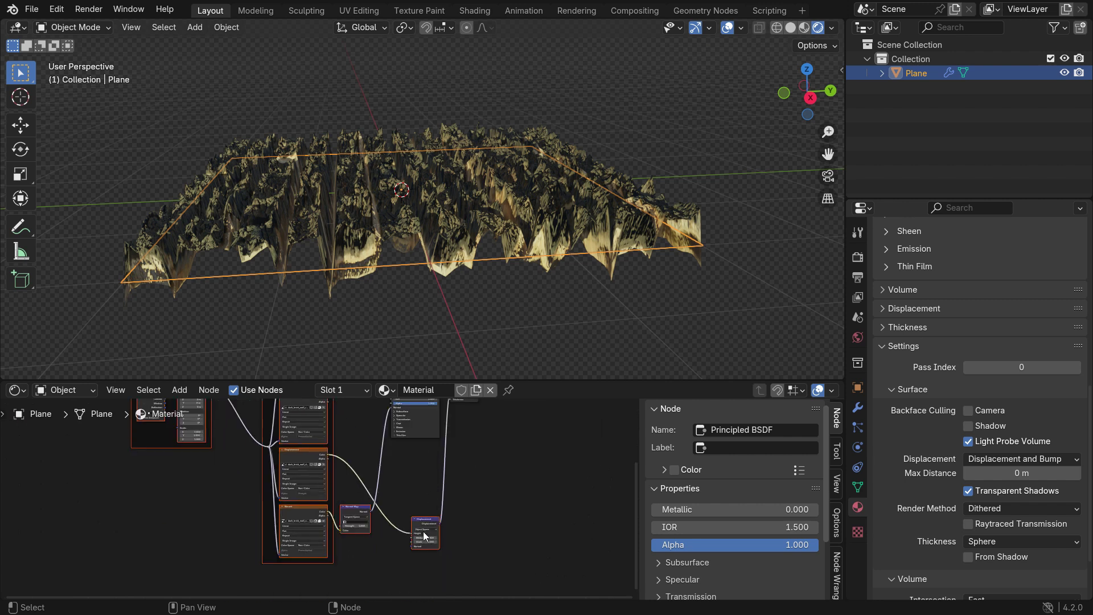
scroll(424, 534, "up", 8)
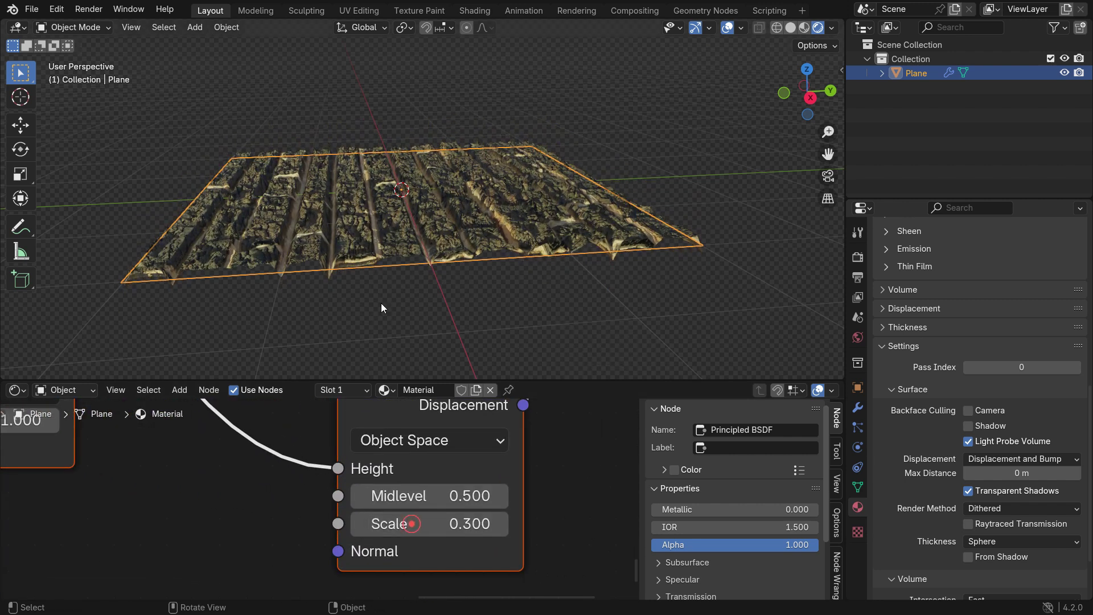
scroll(381, 273, "up", 3)
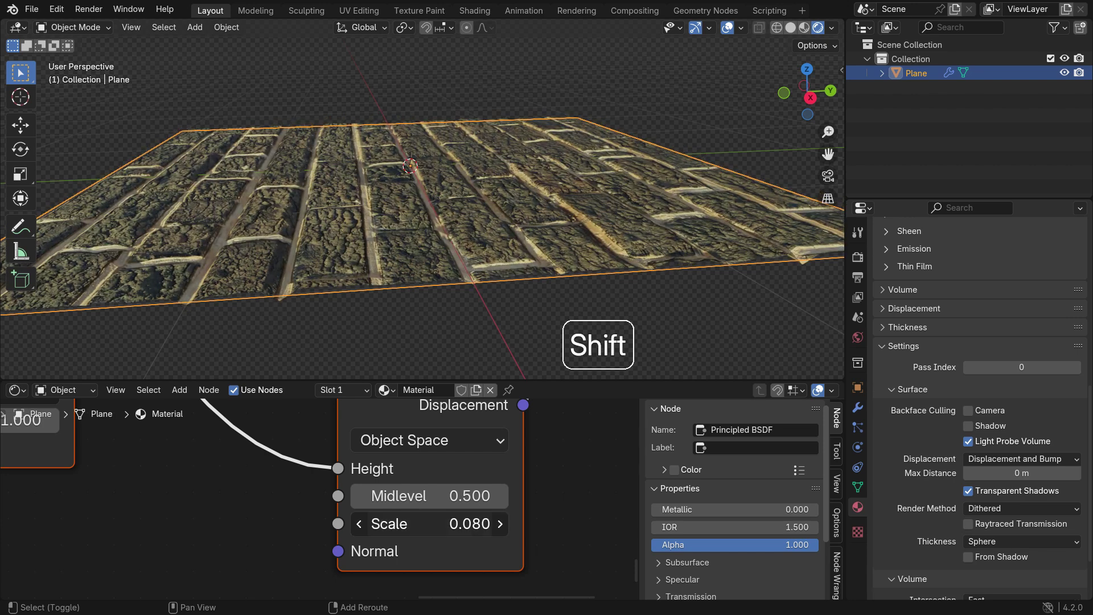